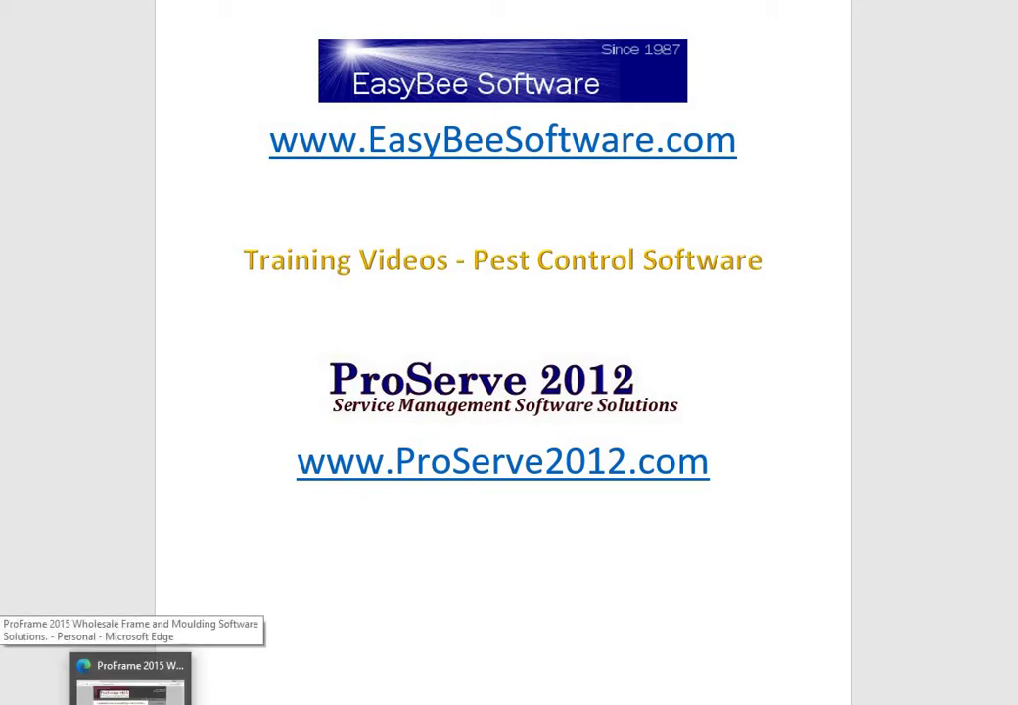
Launch the SetConfig utility, load the running SQL Server instances, and check the local computer and instance names.
click(127, 685)
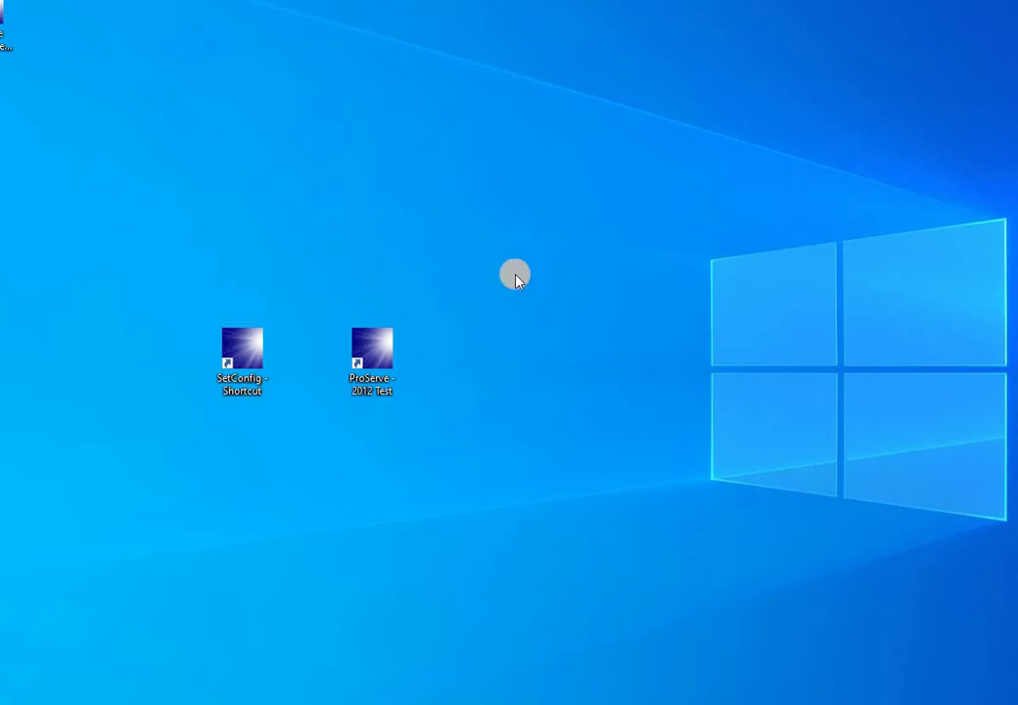
double_click(254, 361)
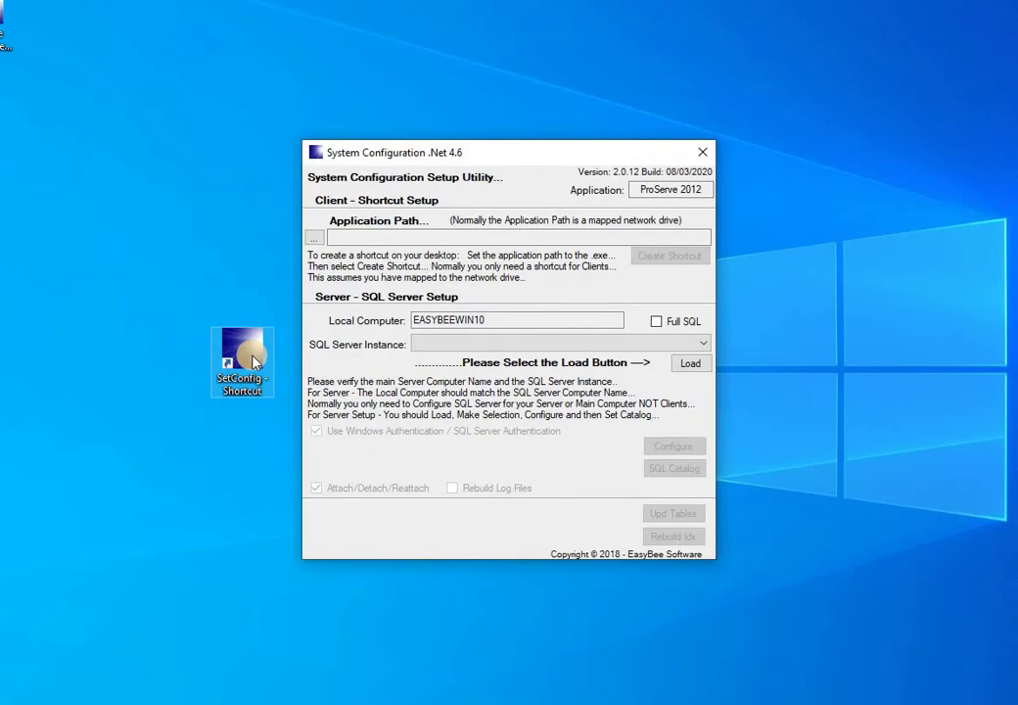
click(677, 365)
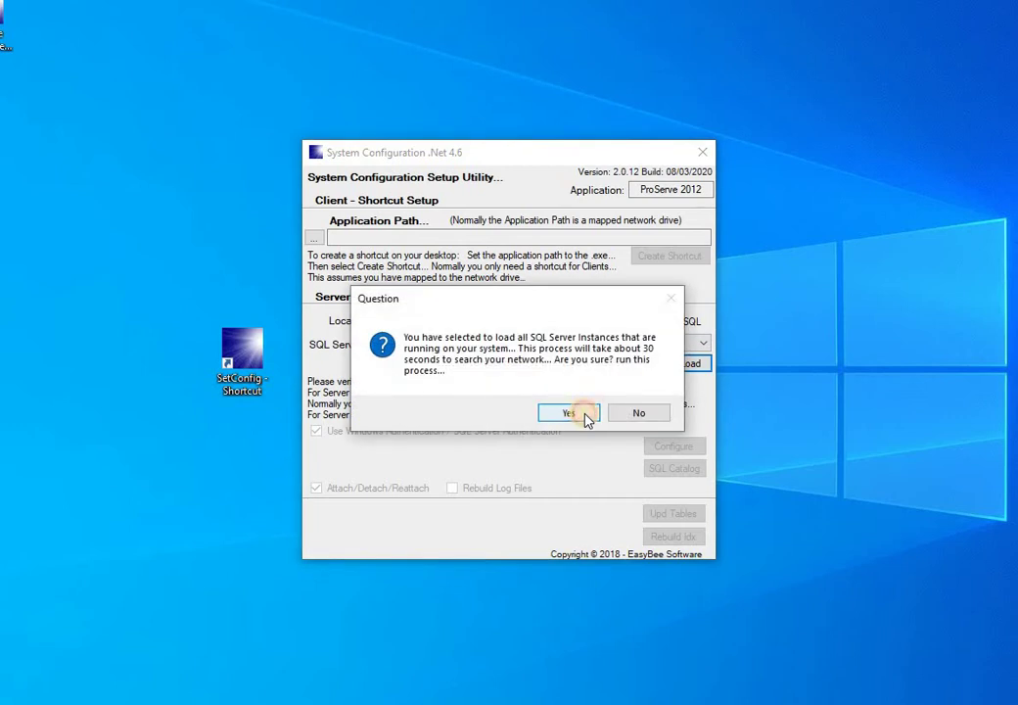
click(586, 416)
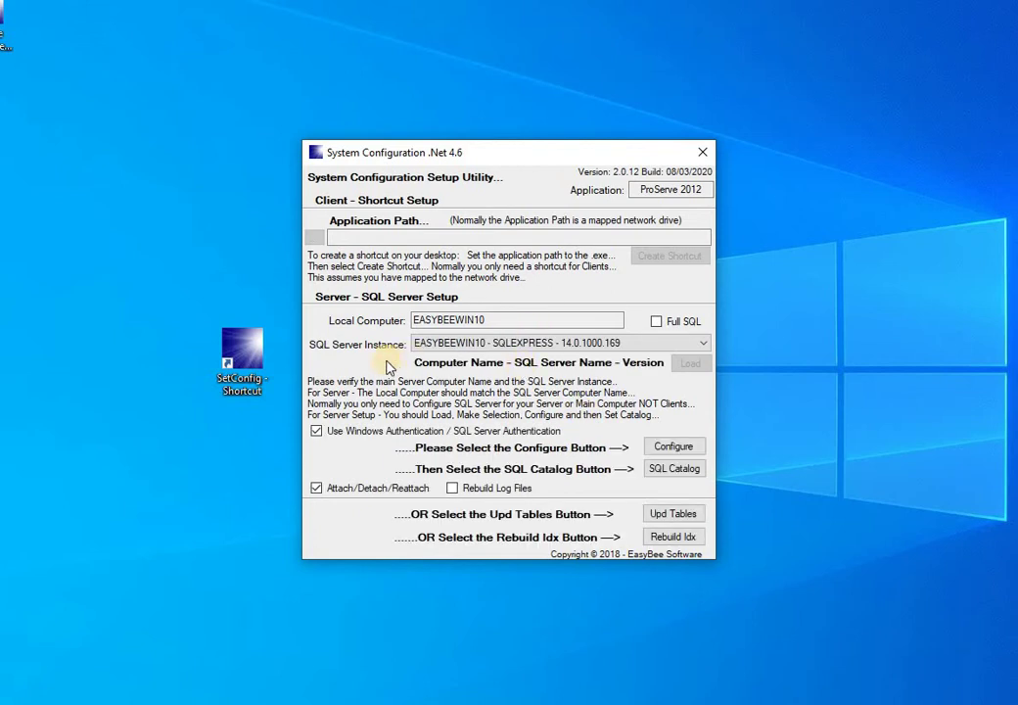
click(416, 343)
click(415, 319)
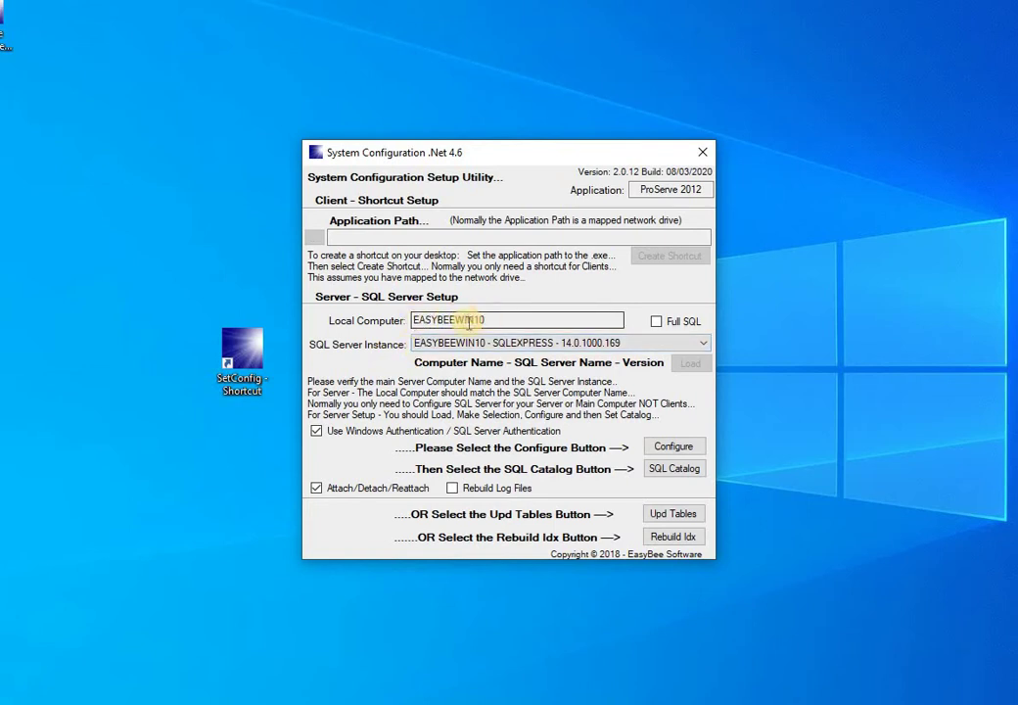
click(419, 345)
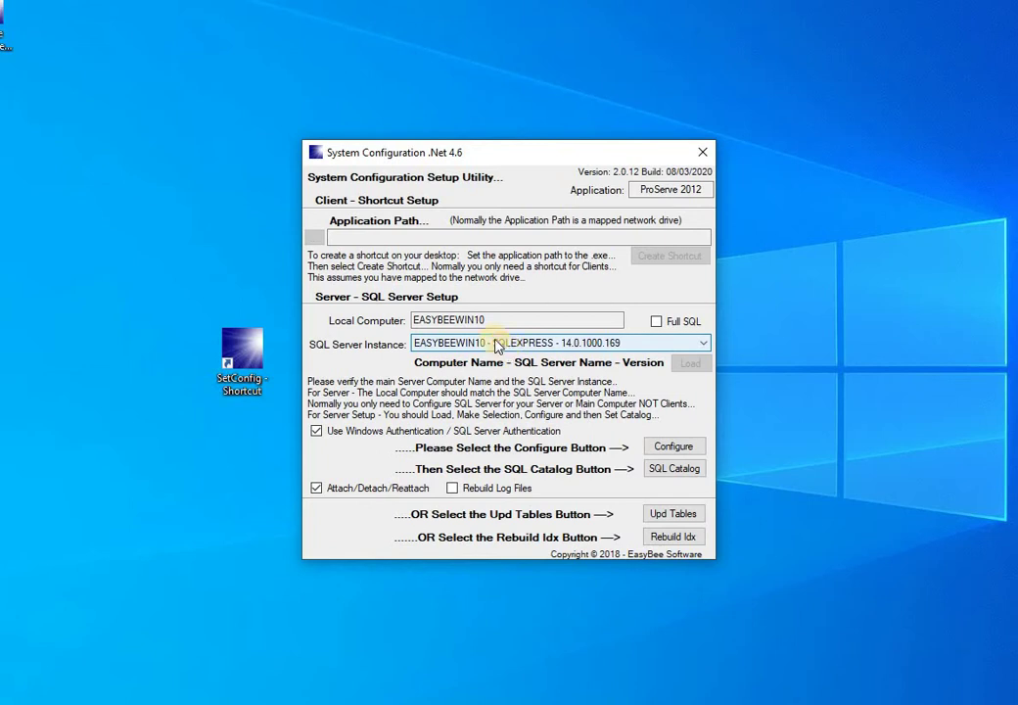
In SQL Server Management Studio, copy the server name EASYBEEWIN10\SQLEXPRESS, then close the connection dialog and the System Configuration utility.
click(483, 124)
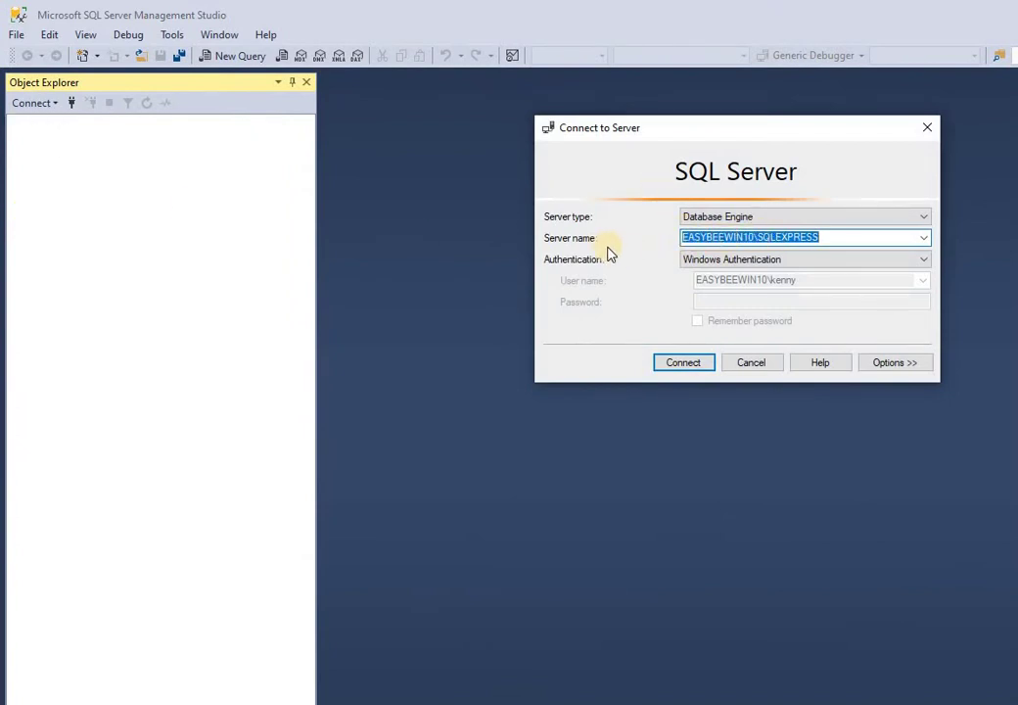
right_click(857, 240)
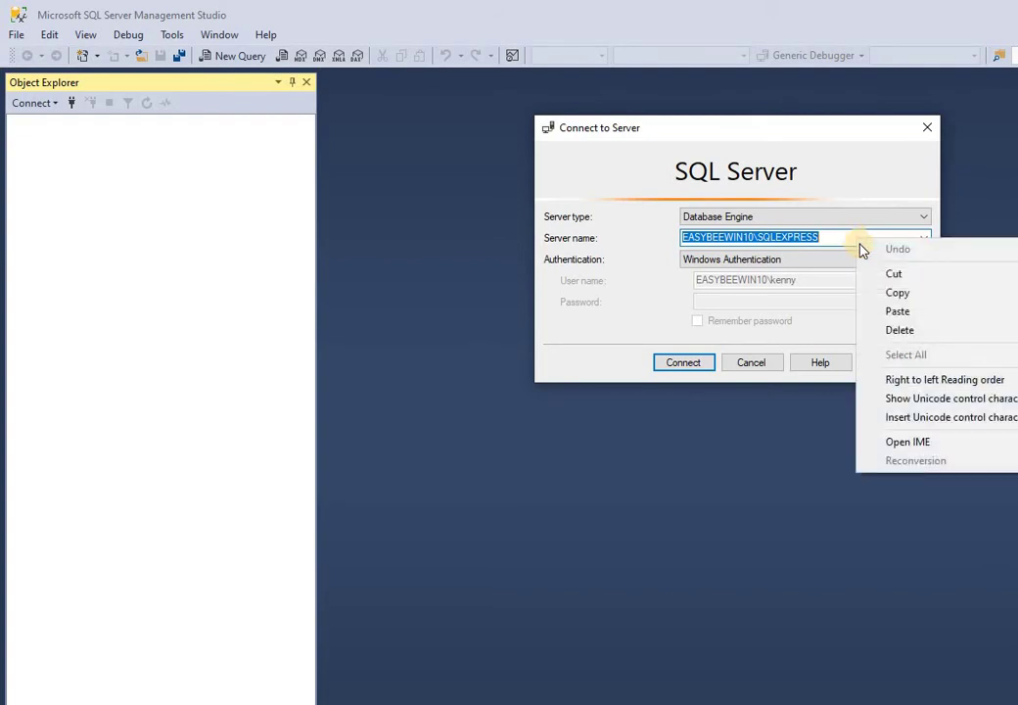
click(897, 293)
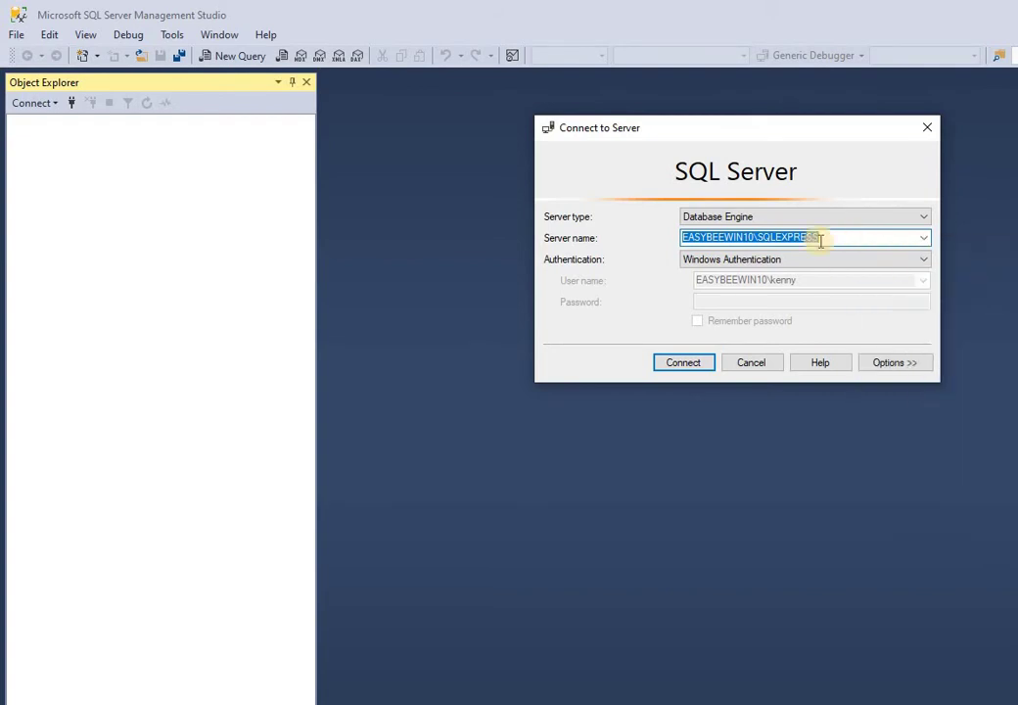
click(927, 128)
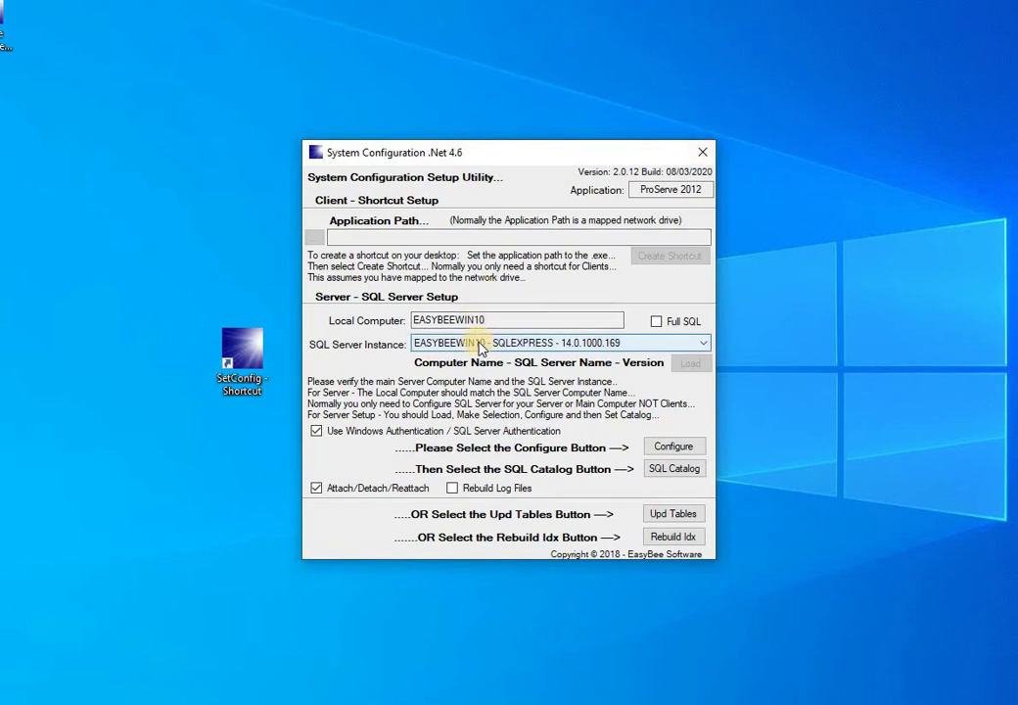
click(701, 154)
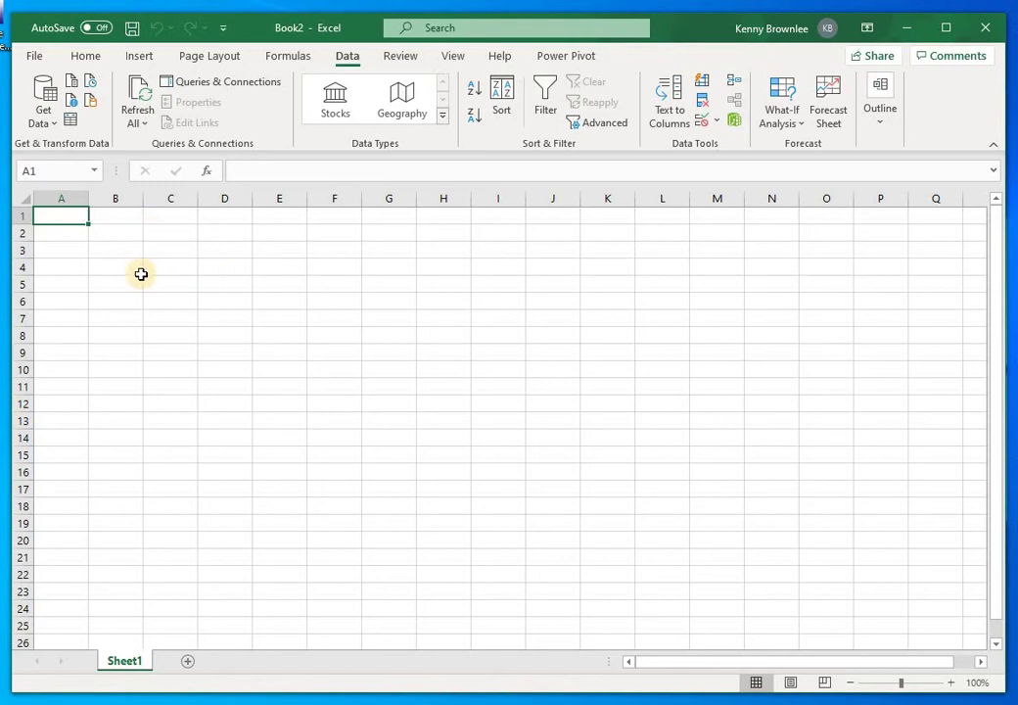
In Excel, create a blank workbook and open the list of existing data connections.
click(37, 55)
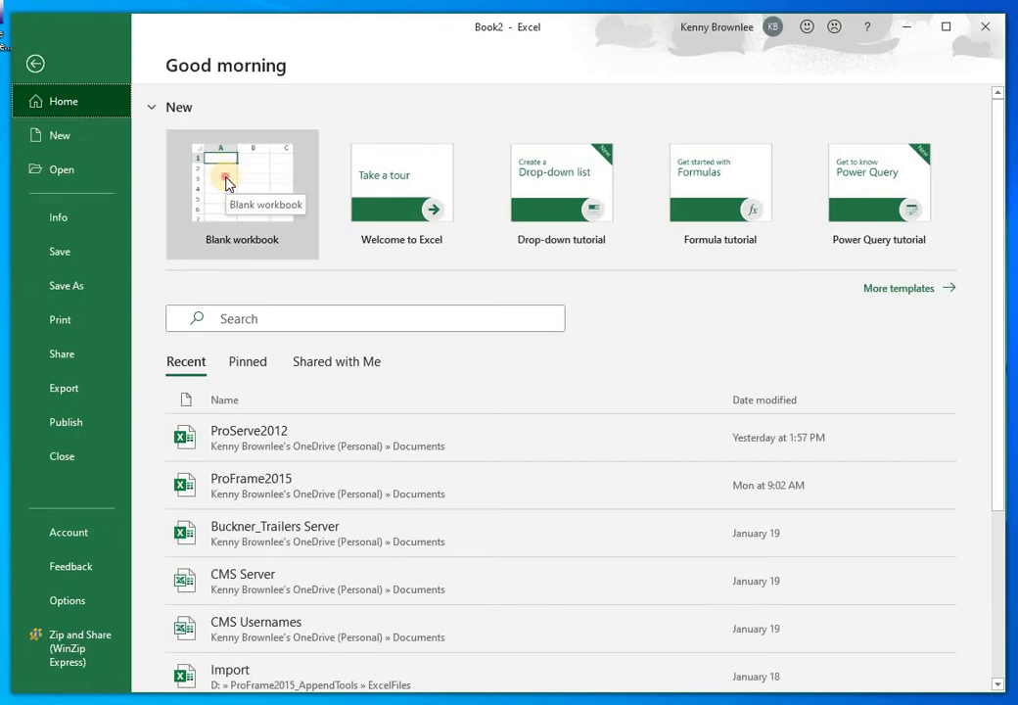
click(227, 178)
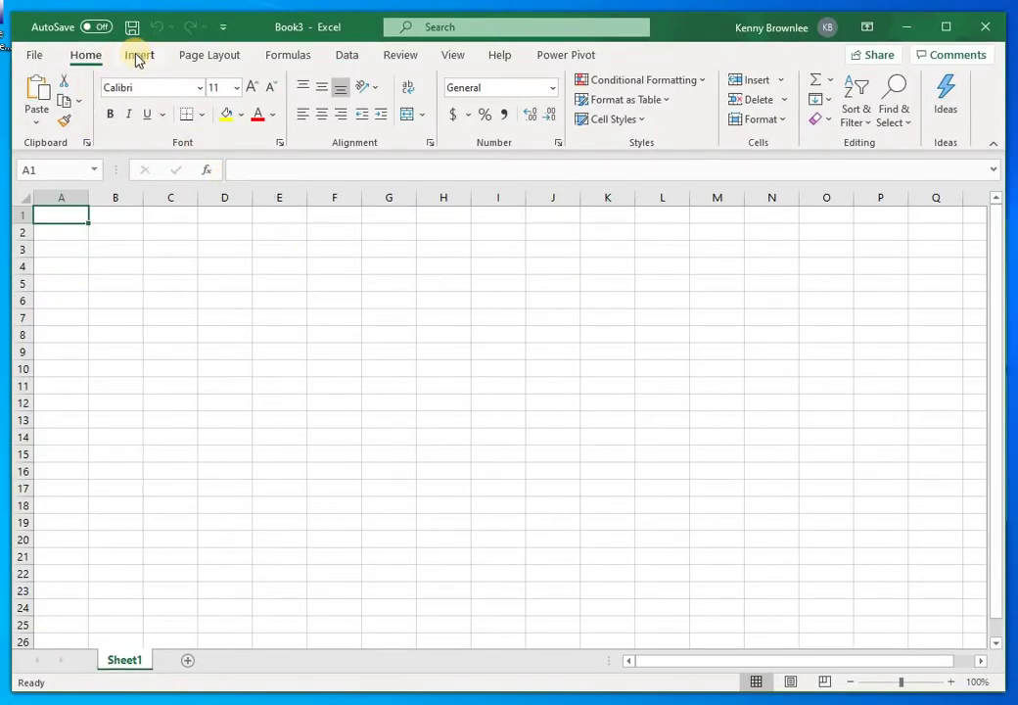
click(348, 57)
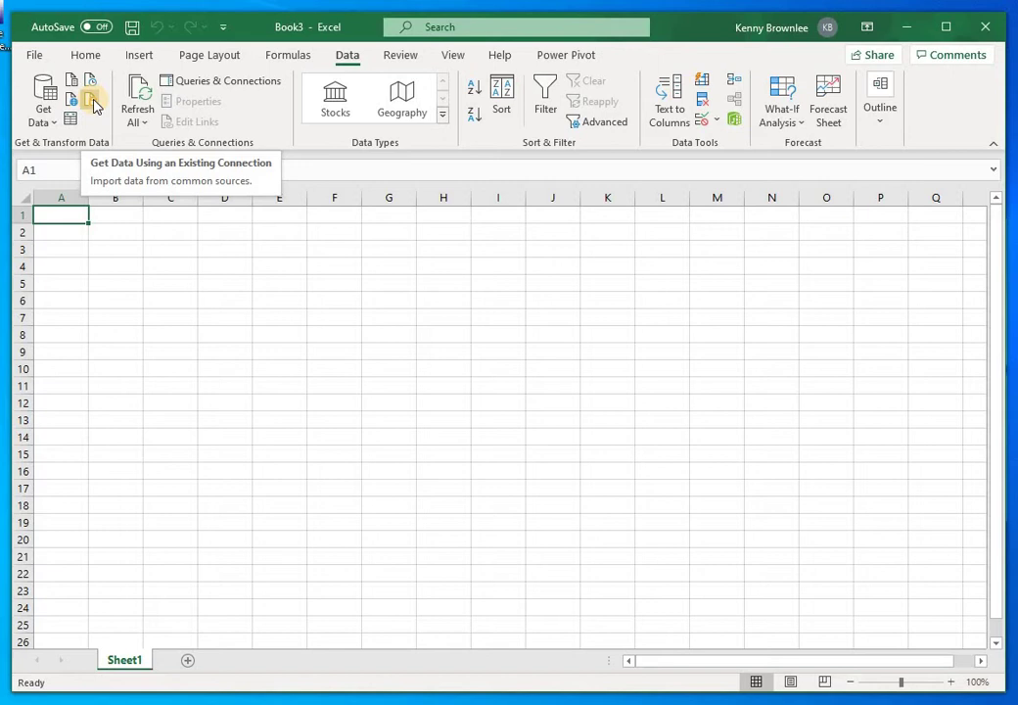
click(94, 102)
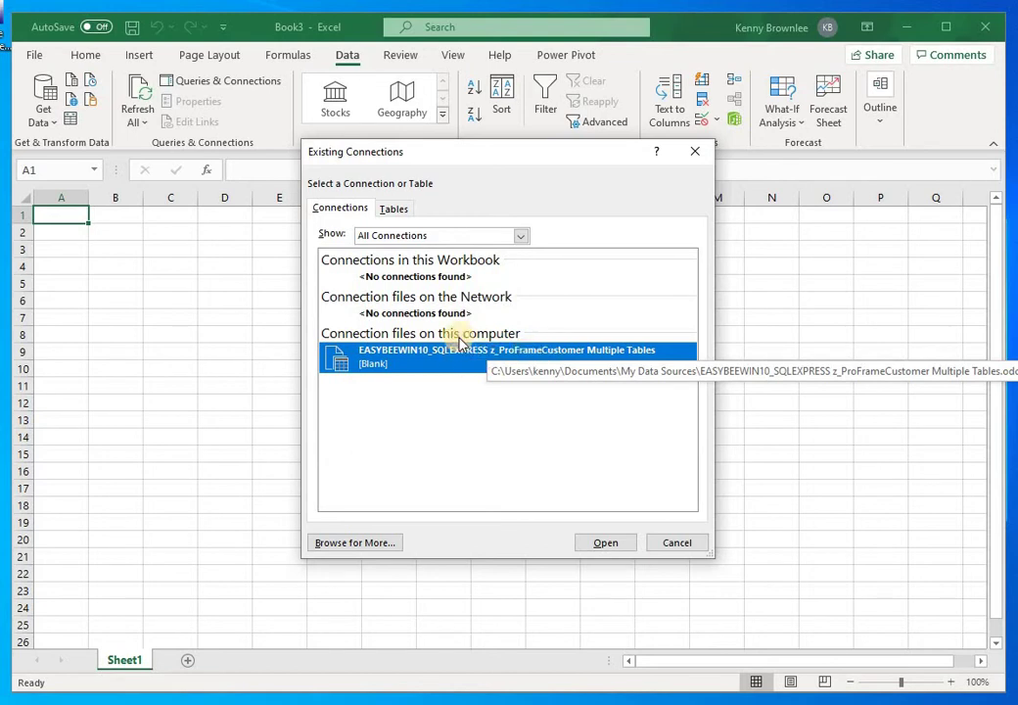
Start a new data source in the Data Connection Wizard with Microsoft SQL Server as the source kind.
click(354, 544)
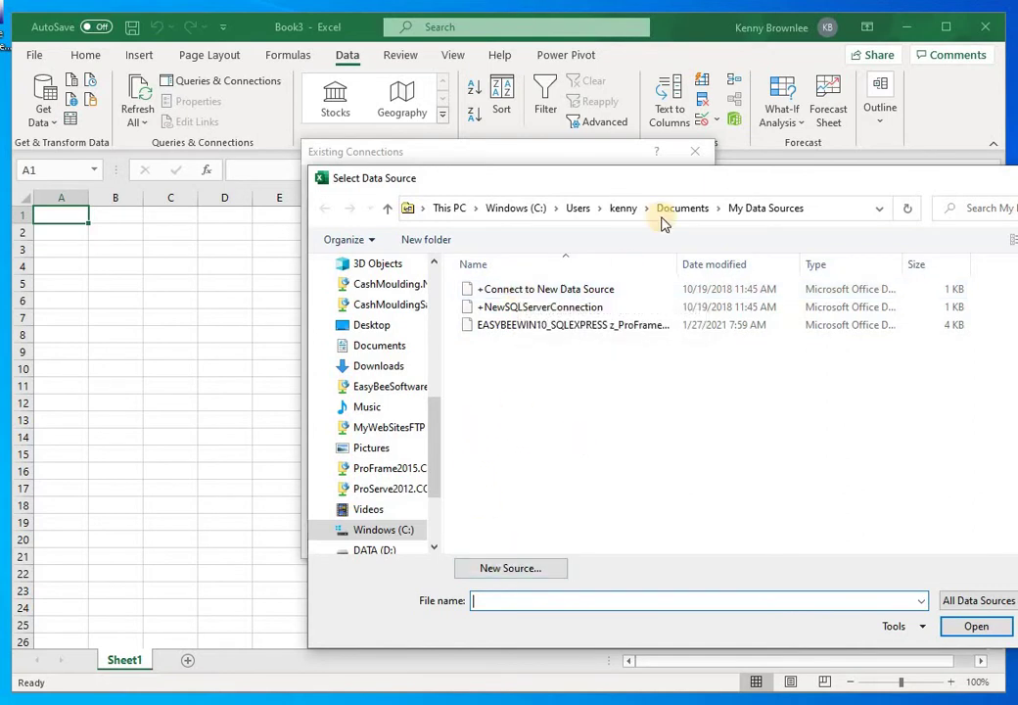
drag(652, 186, 472, 188)
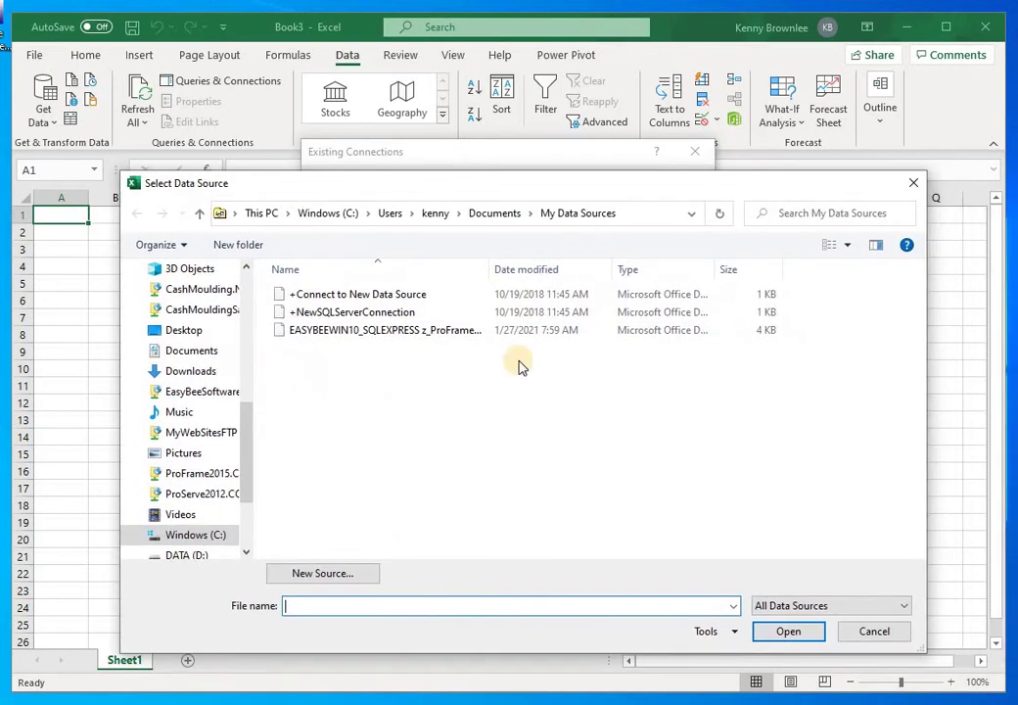
click(326, 576)
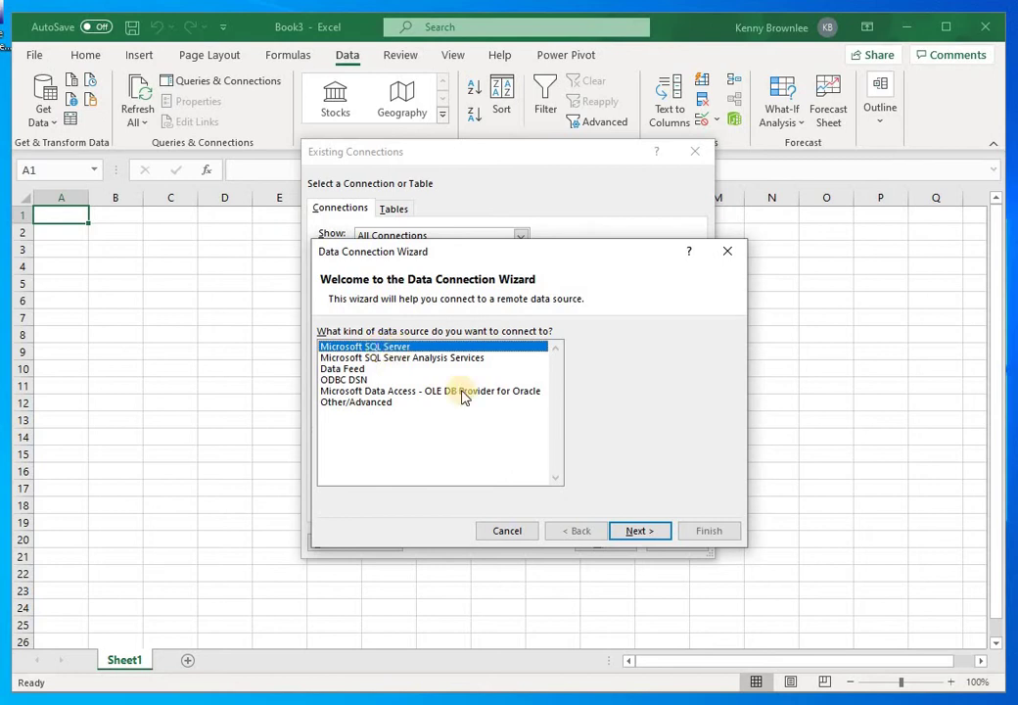
click(636, 534)
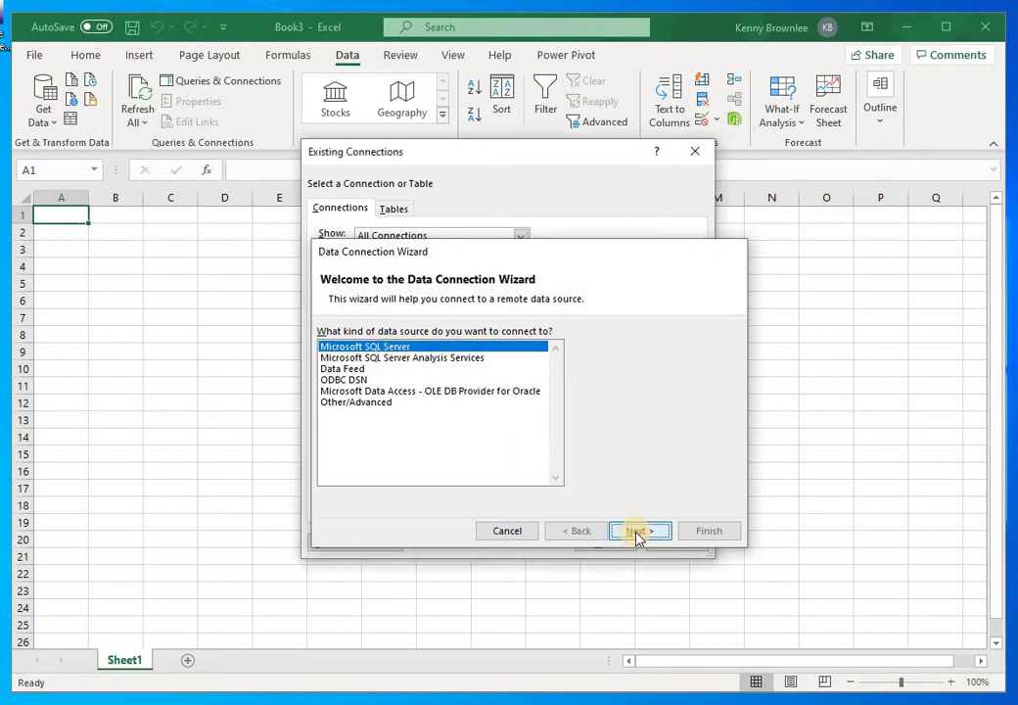
click(492, 360)
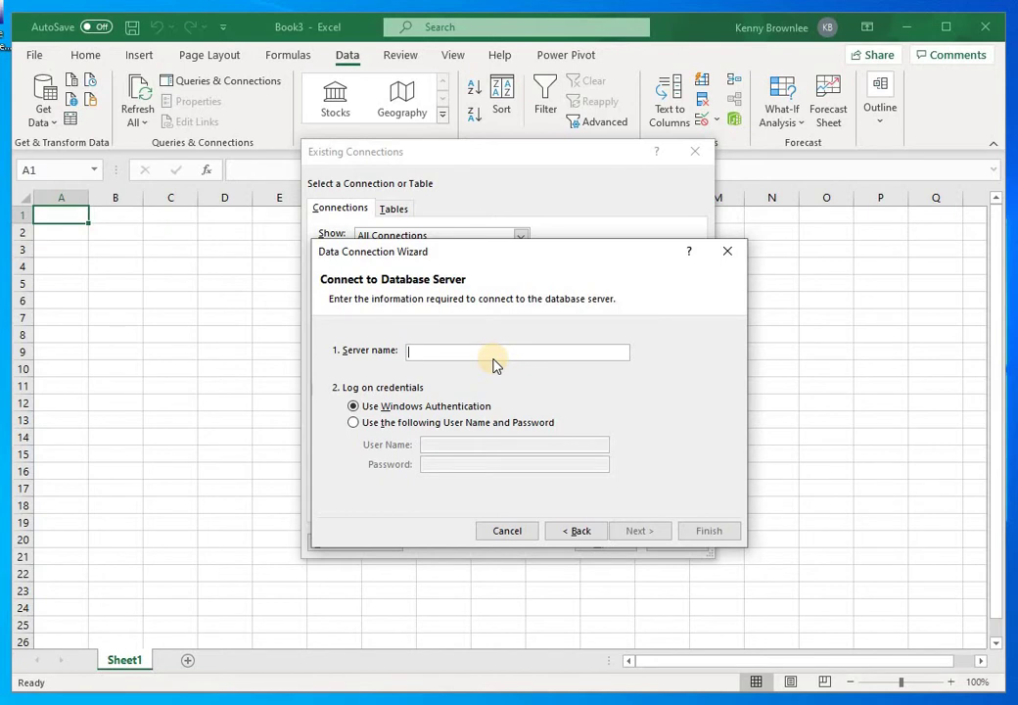
text(easy)
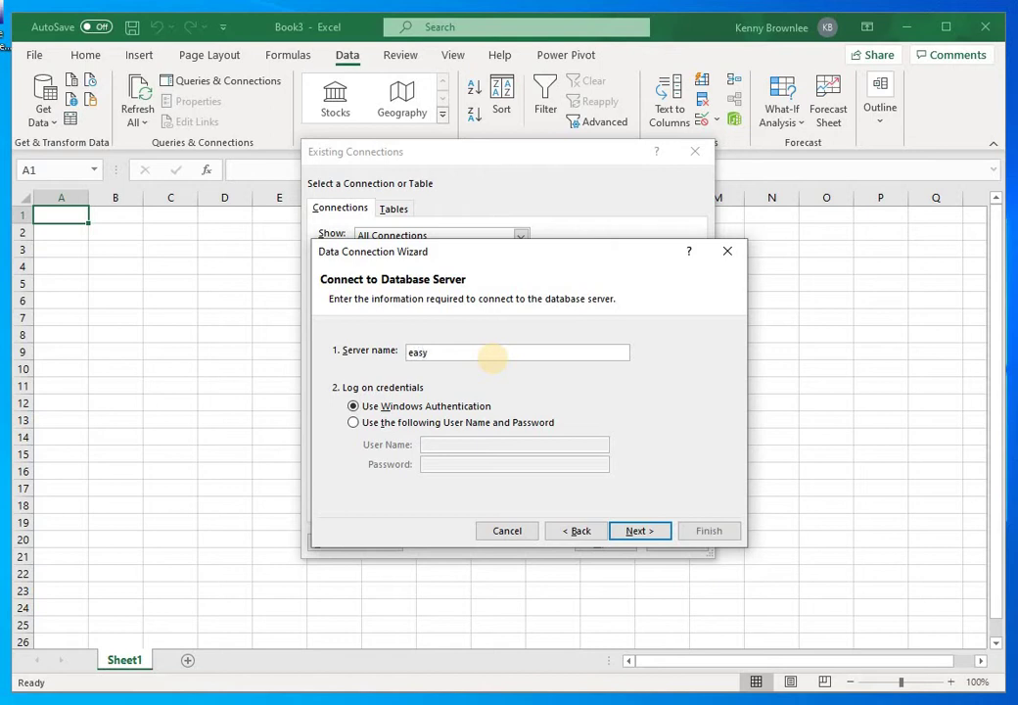
key(BackSpace)
key(BackSpace)
key(BackSpace)
key(BackSpace)
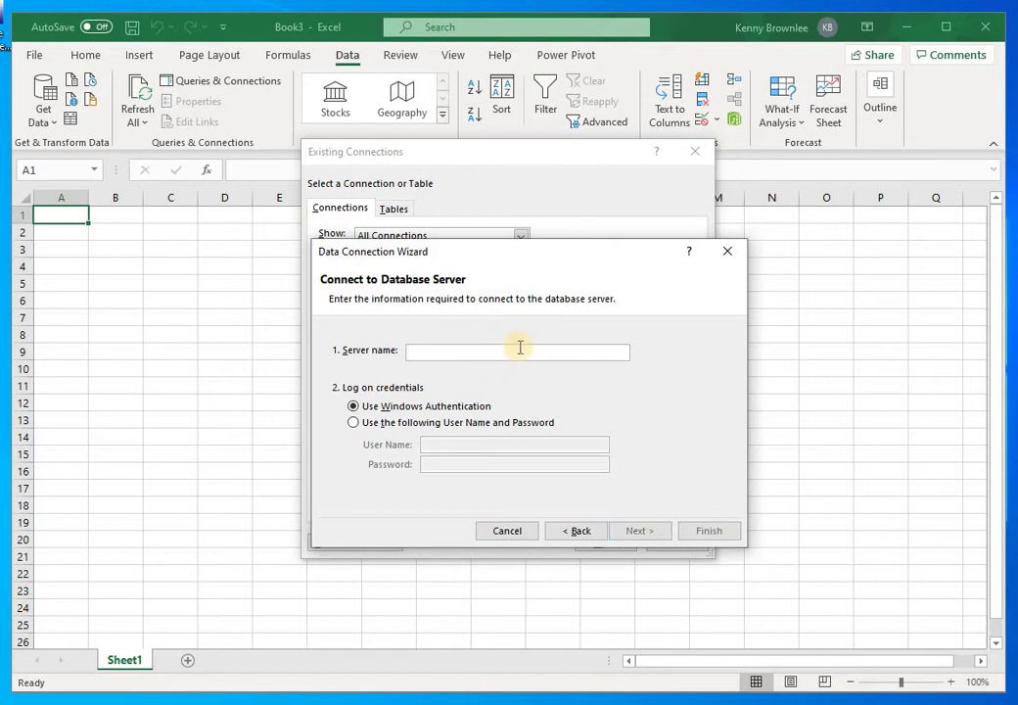
Paste EASYBEEWIN10\SQLEXPRESS as the server name and connect with Windows Authentication.
right_click(537, 352)
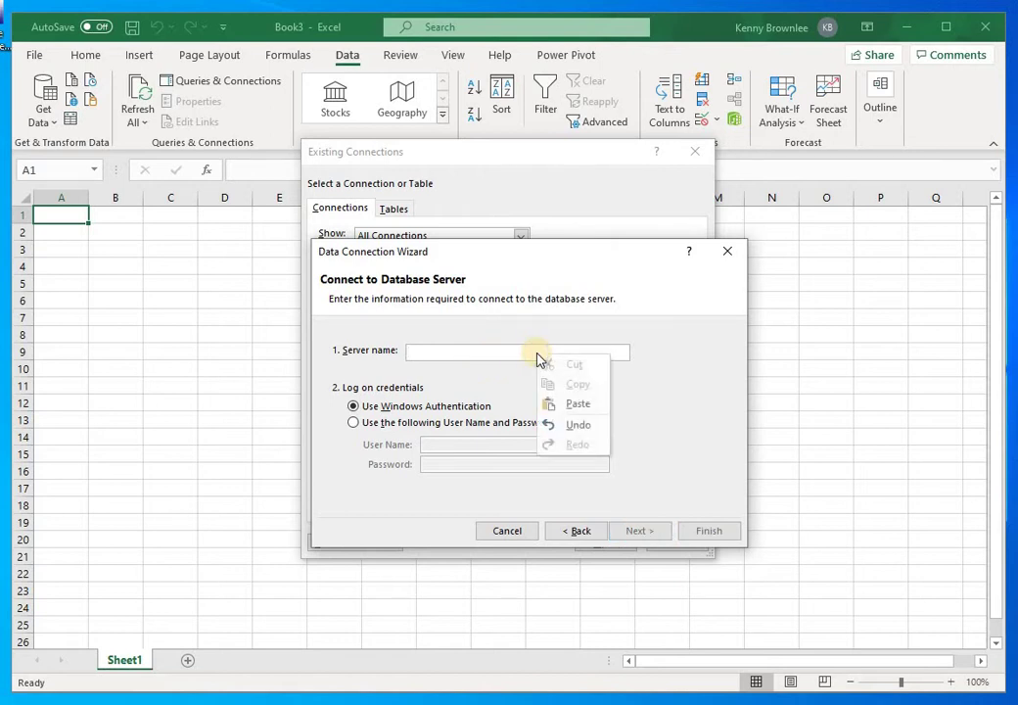
click(578, 406)
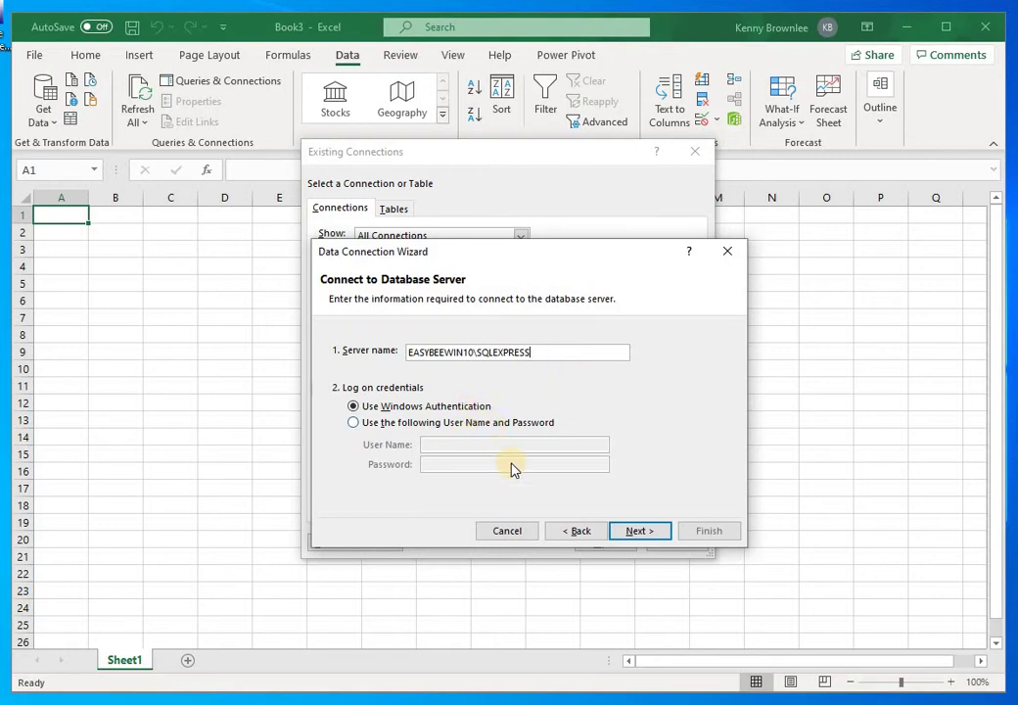
click(640, 531)
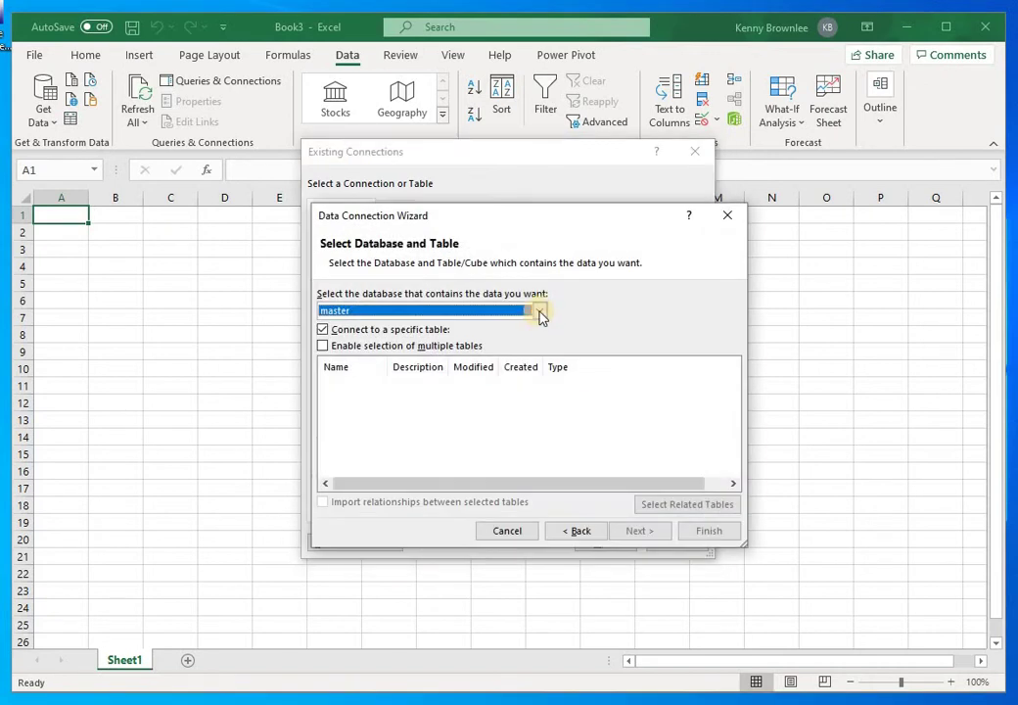
Select z_ProServeCustomer as the database that contains the data.
click(539, 312)
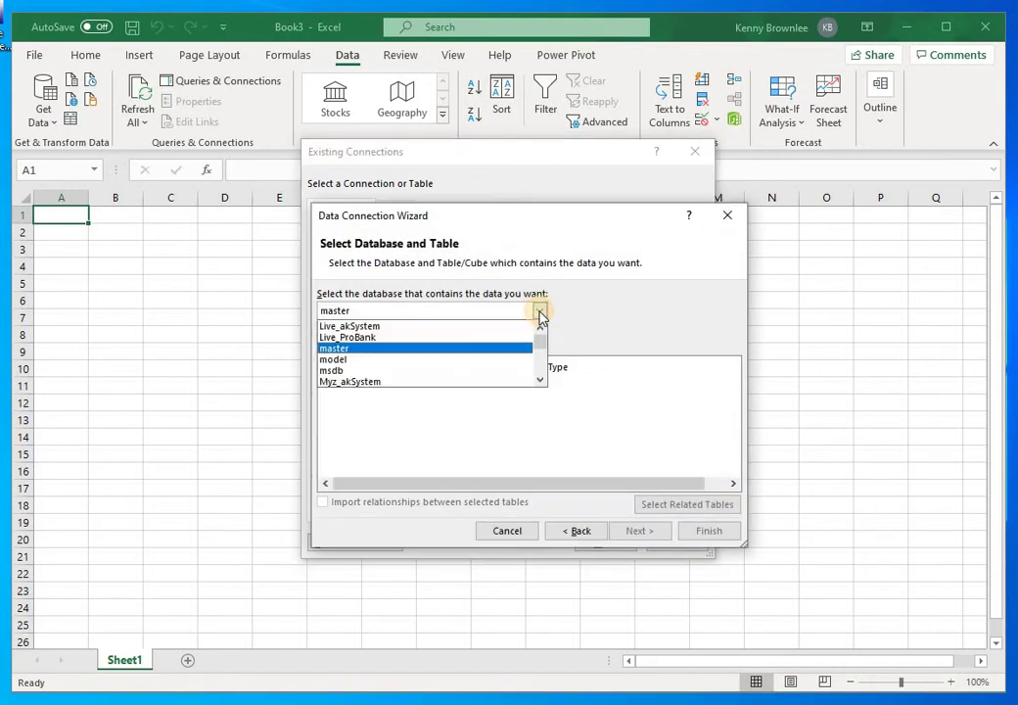
click(540, 380)
click(540, 380)
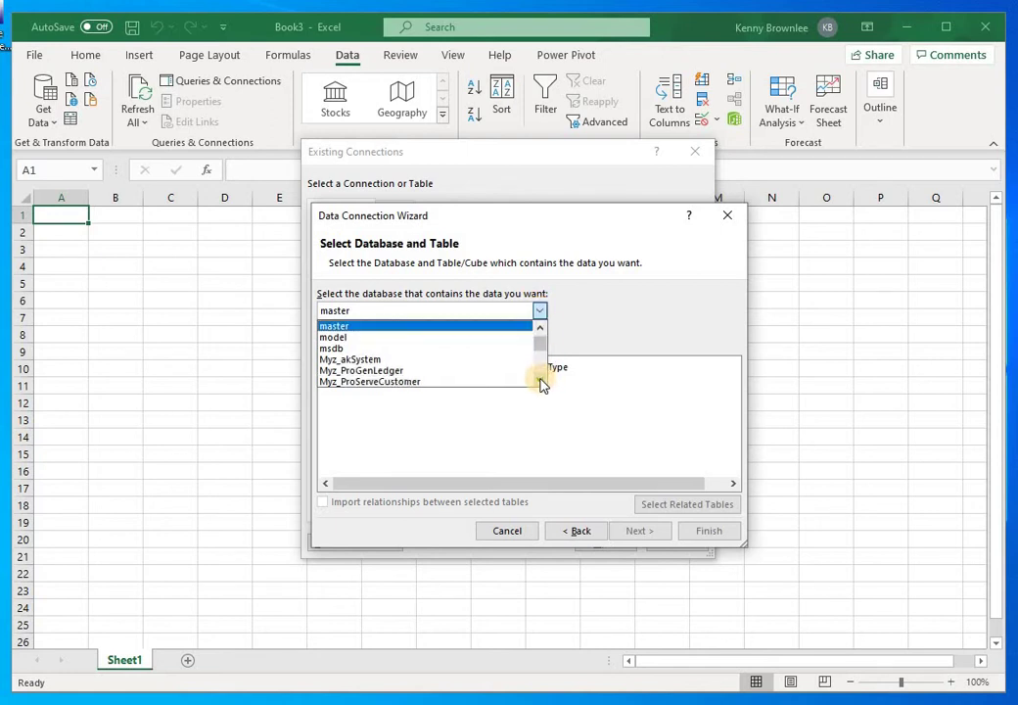
click(540, 381)
click(540, 380)
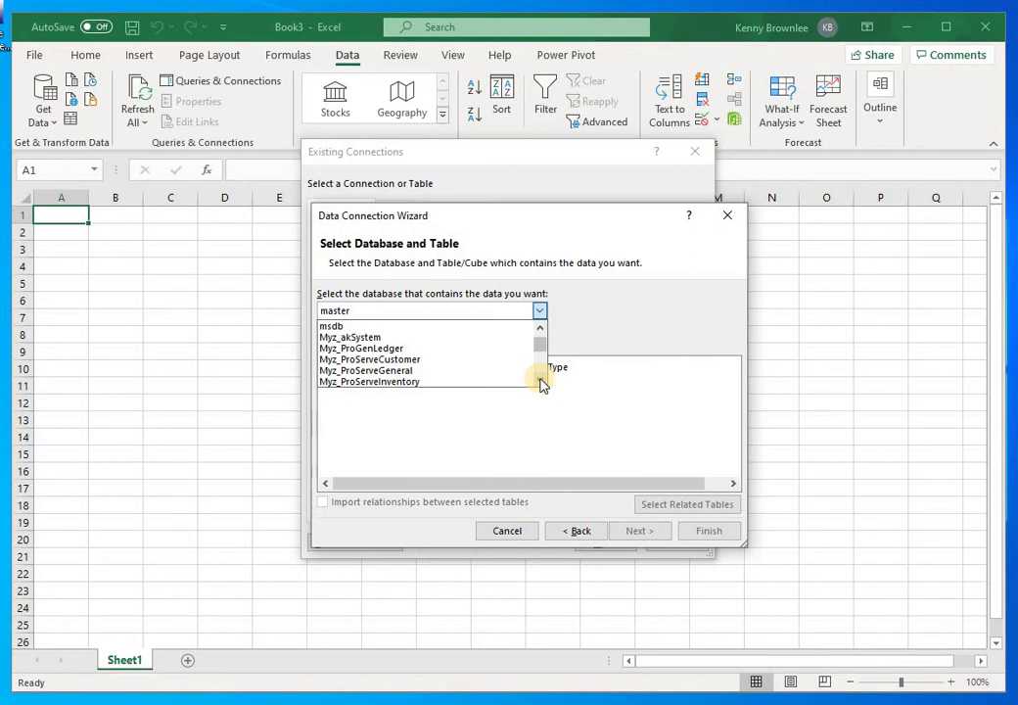
click(540, 381)
click(541, 380)
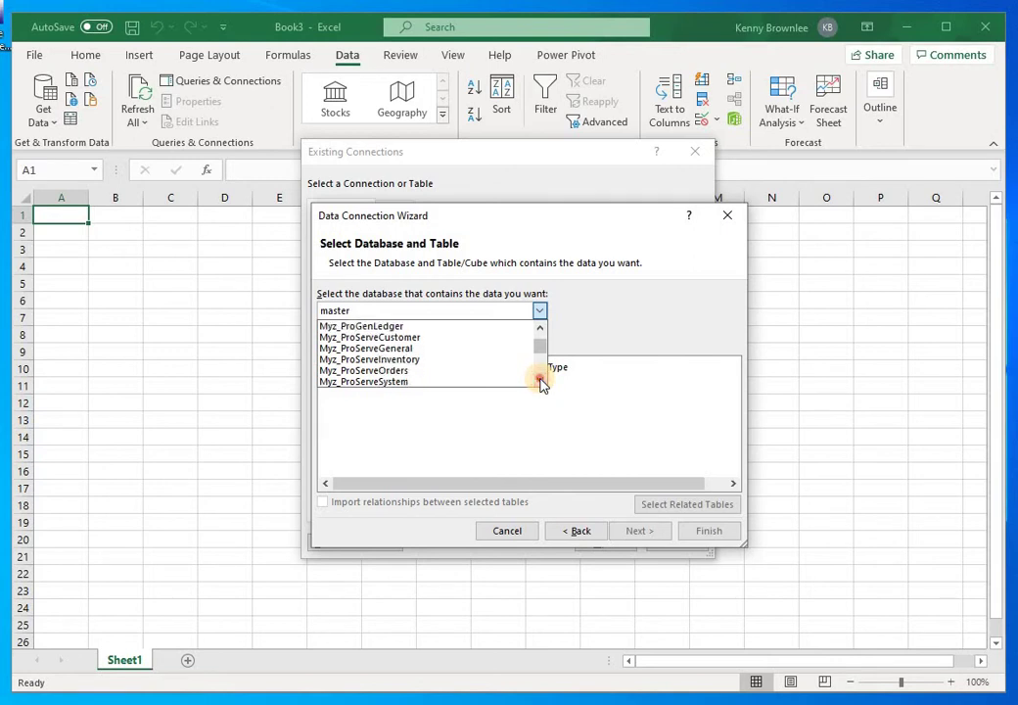
click(541, 381)
click(540, 381)
click(540, 380)
click(541, 381)
click(540, 381)
click(540, 381)
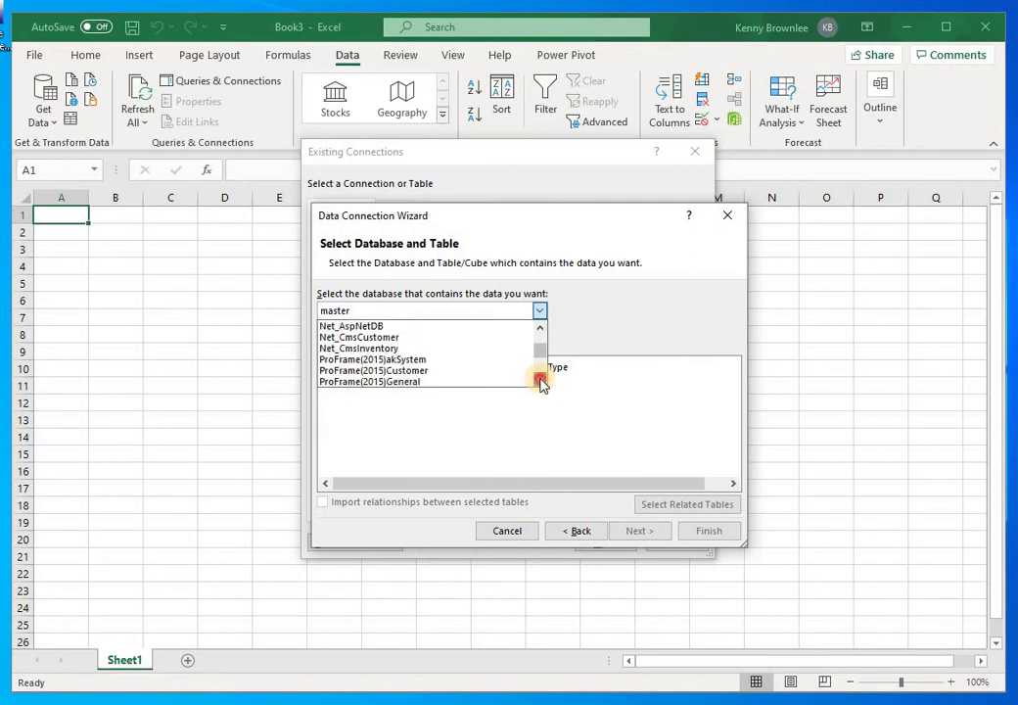
click(540, 381)
click(541, 381)
double_click(540, 381)
double_click(540, 381)
click(540, 381)
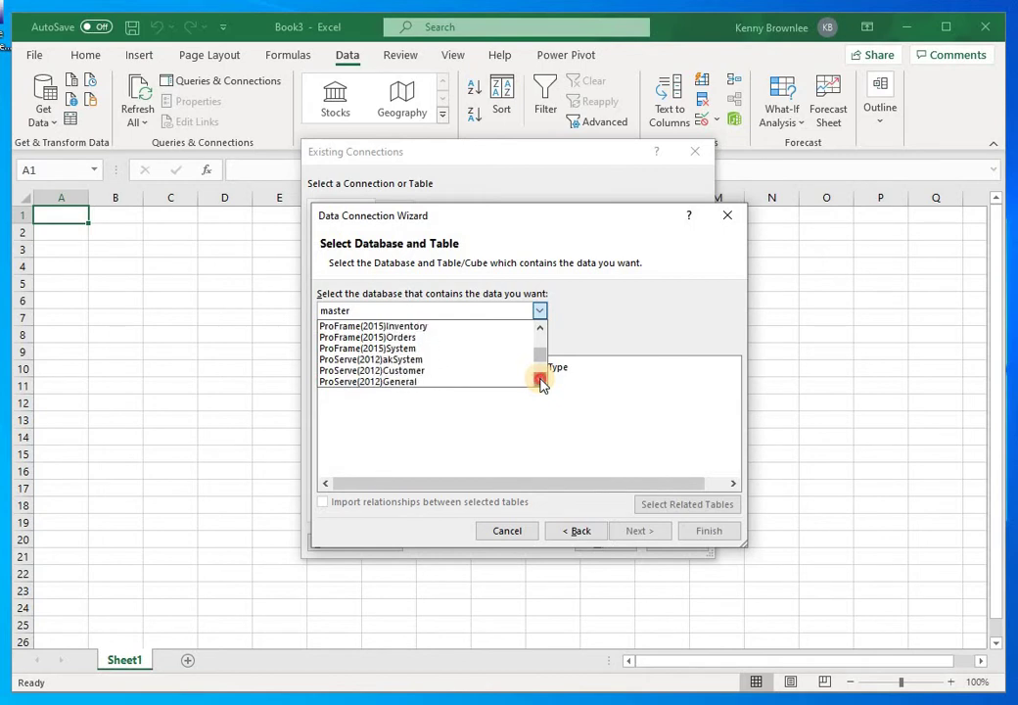
double_click(541, 381)
double_click(540, 381)
double_click(540, 380)
double_click(540, 381)
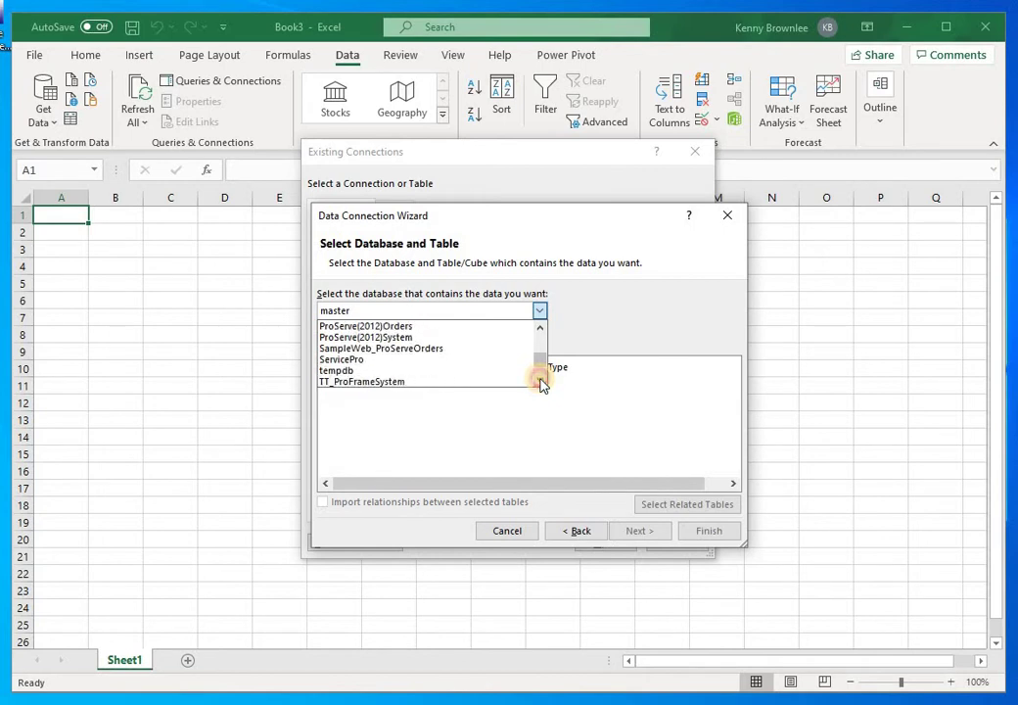
double_click(541, 381)
double_click(540, 381)
click(540, 381)
click(540, 381)
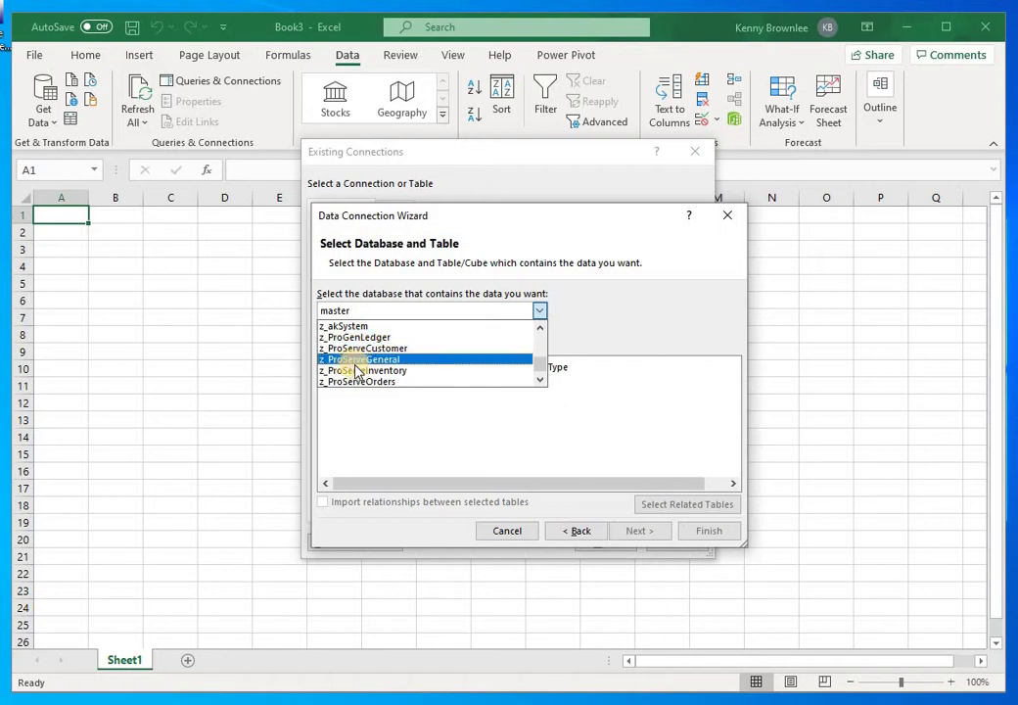
click(543, 380)
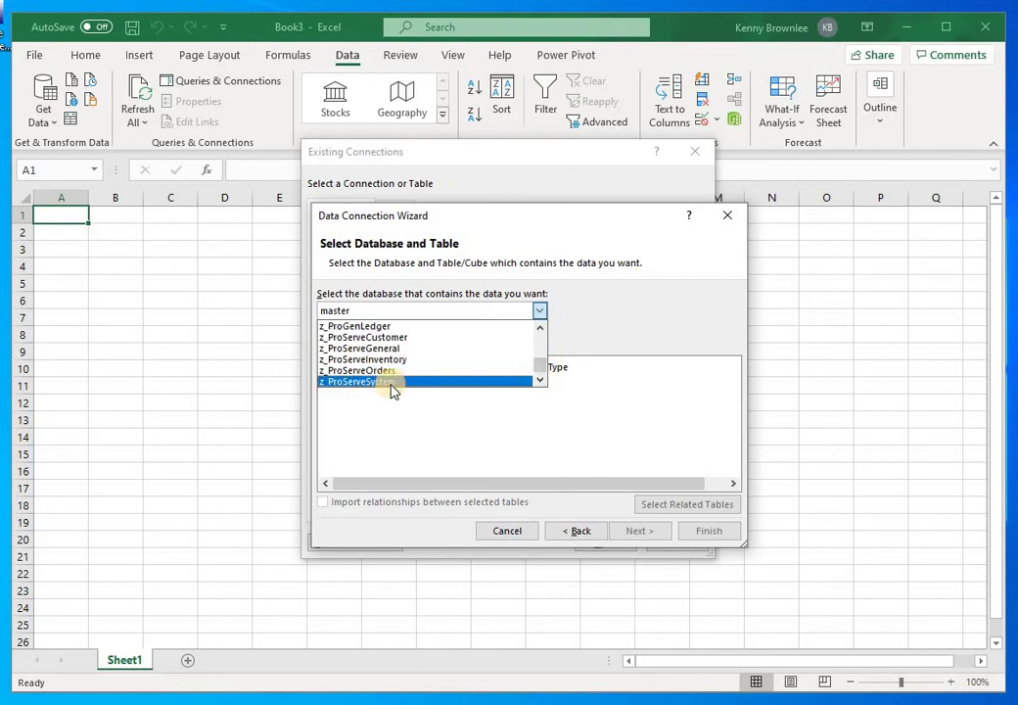
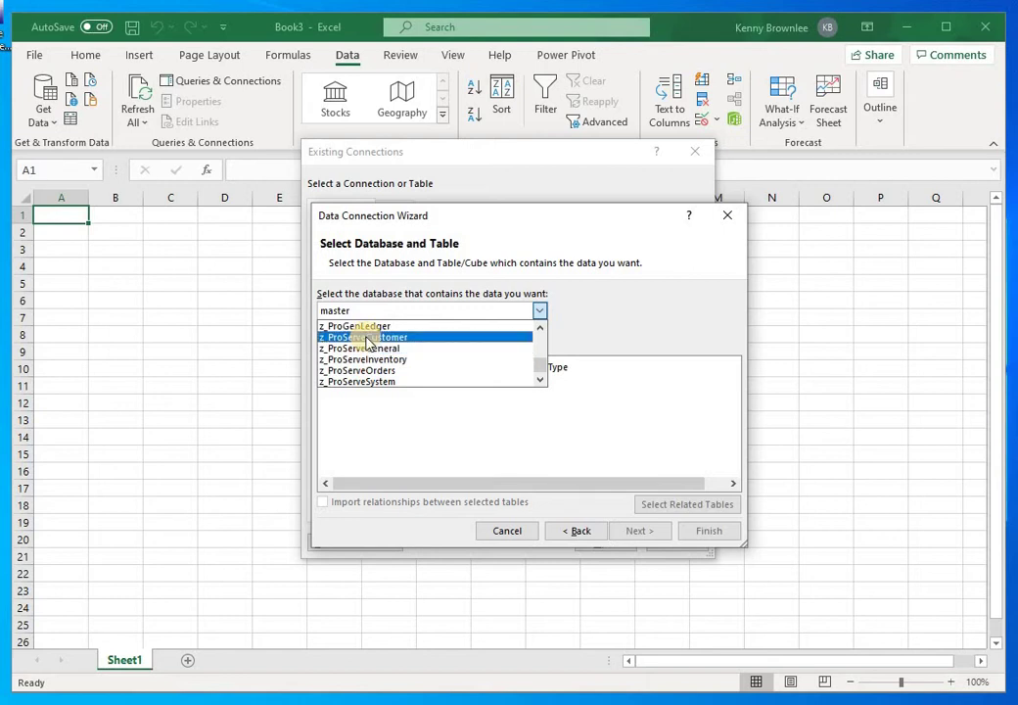
click(368, 338)
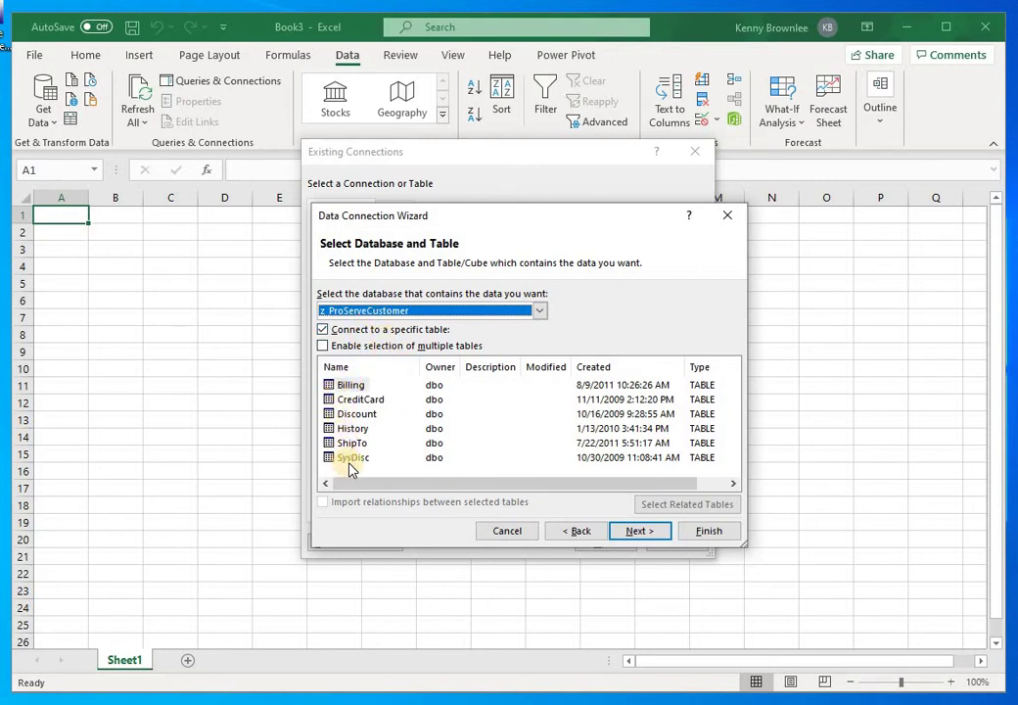
click(333, 389)
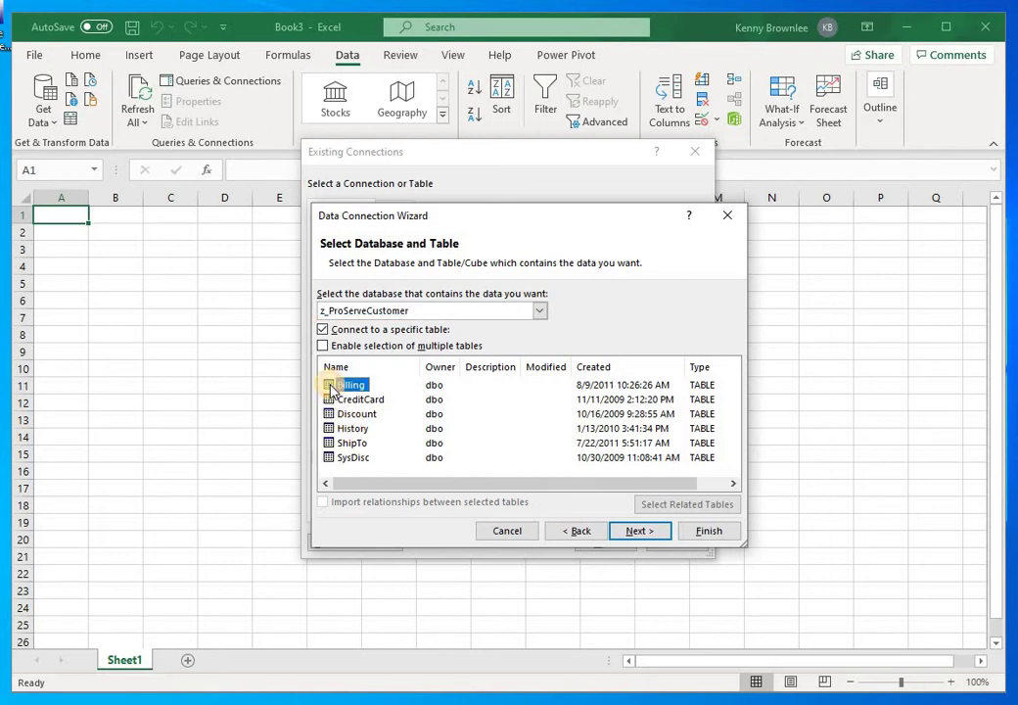
click(331, 445)
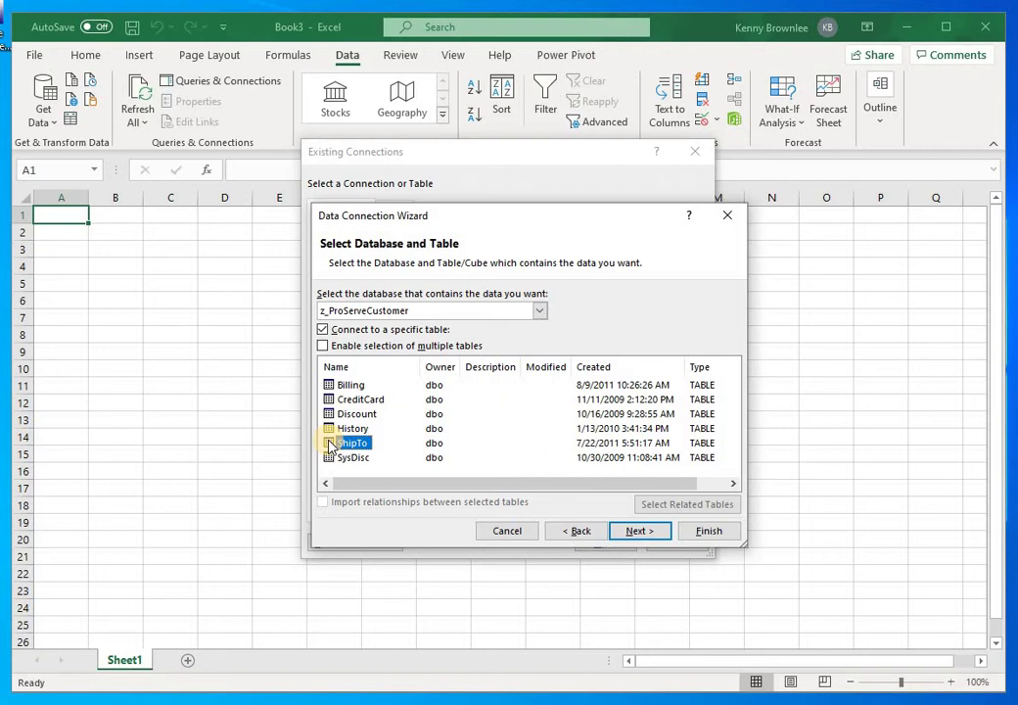
click(334, 429)
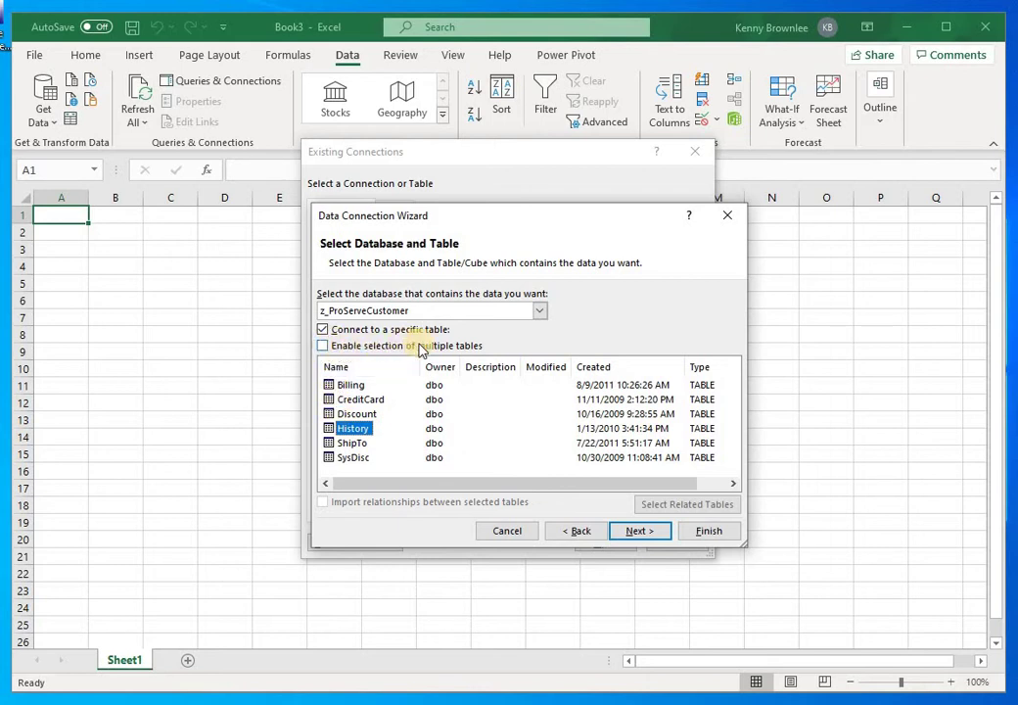
Enable selection of multiple tables and include the Billing and ShipTo tables, with relationships between the selected tables imported.
click(323, 347)
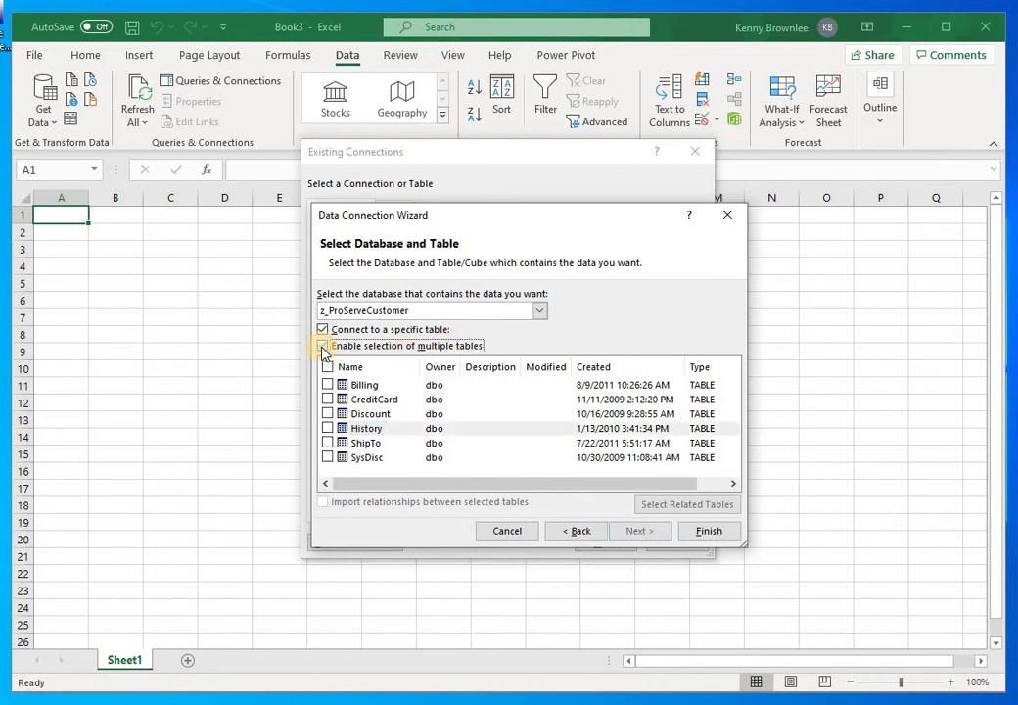
click(329, 386)
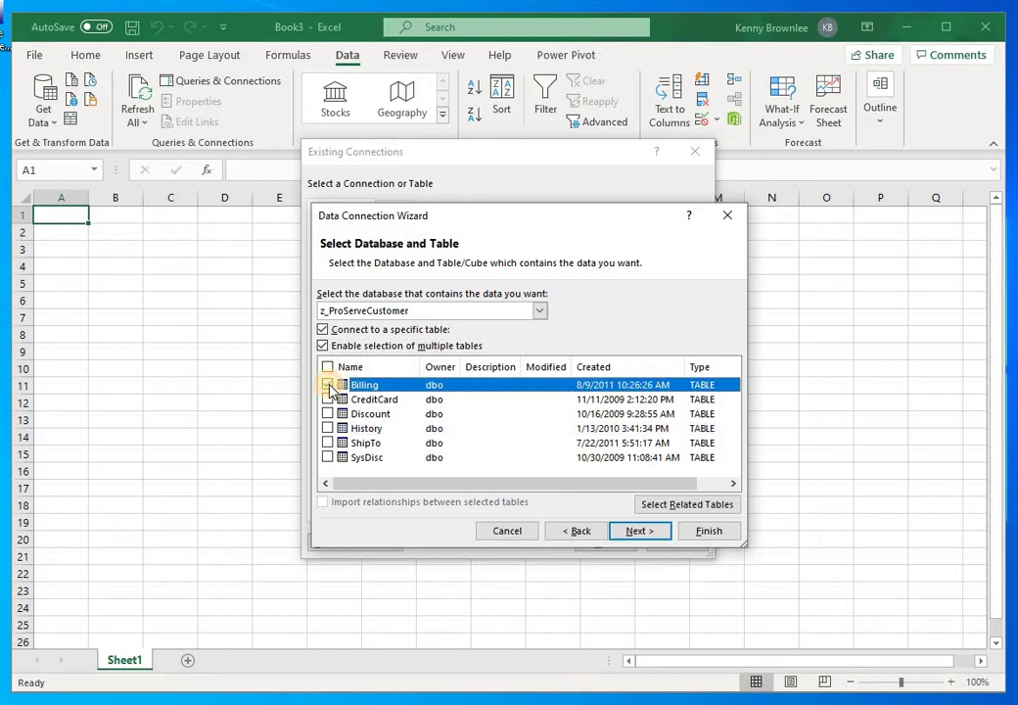
click(328, 385)
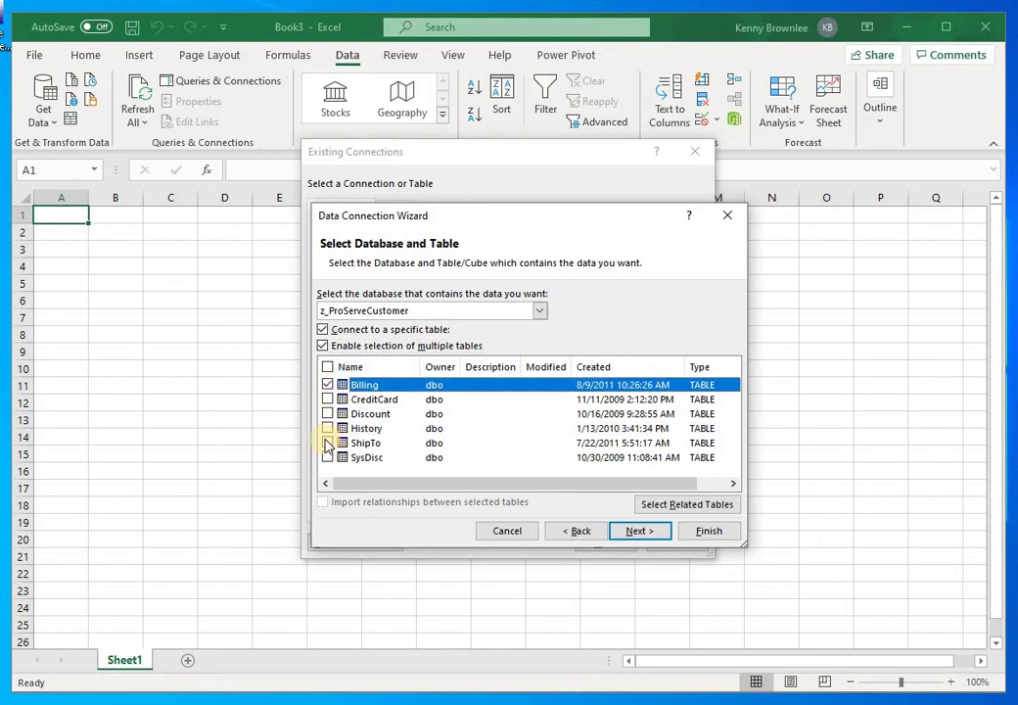
click(328, 446)
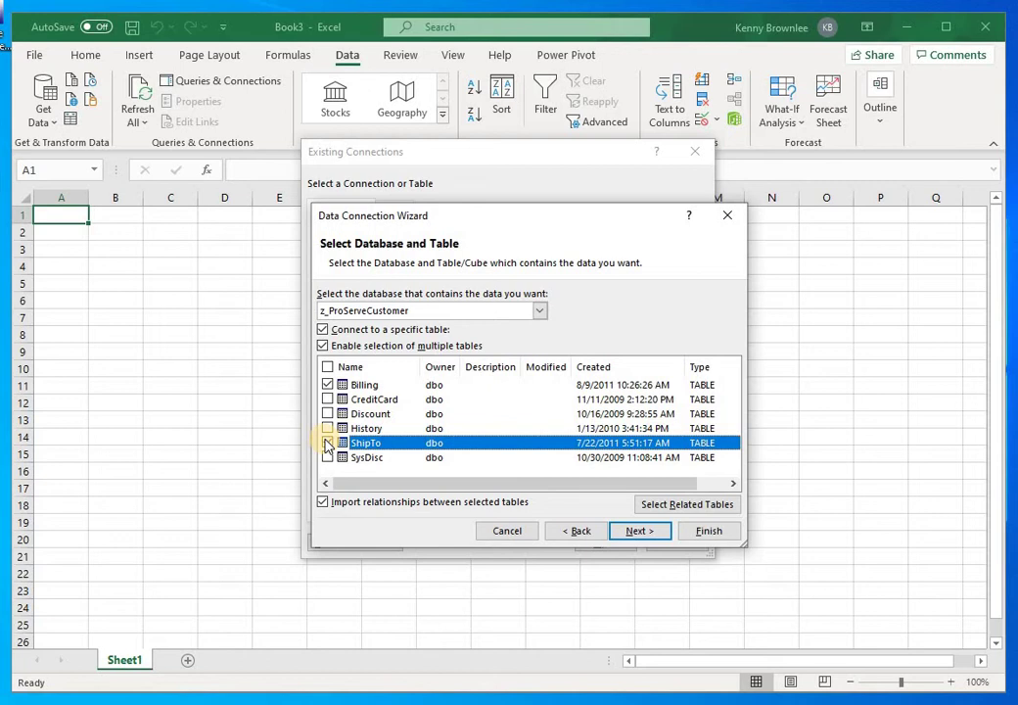
click(328, 444)
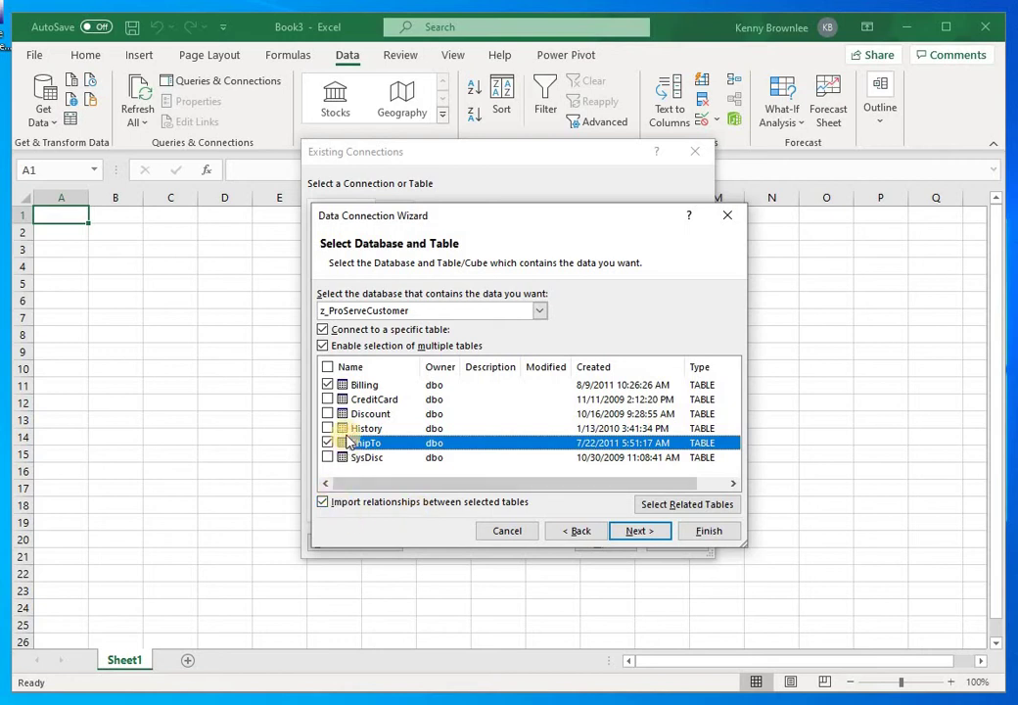
click(323, 503)
click(324, 503)
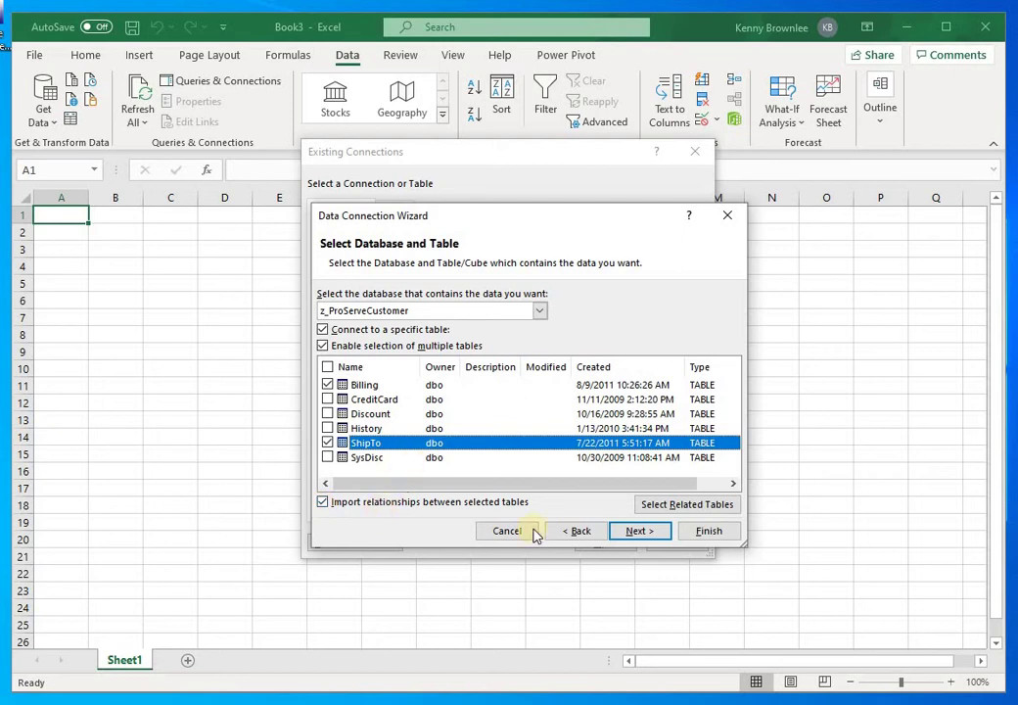
Finish saving the data connection file under its default name, with the option to always attempt to use this file to refresh data.
click(654, 534)
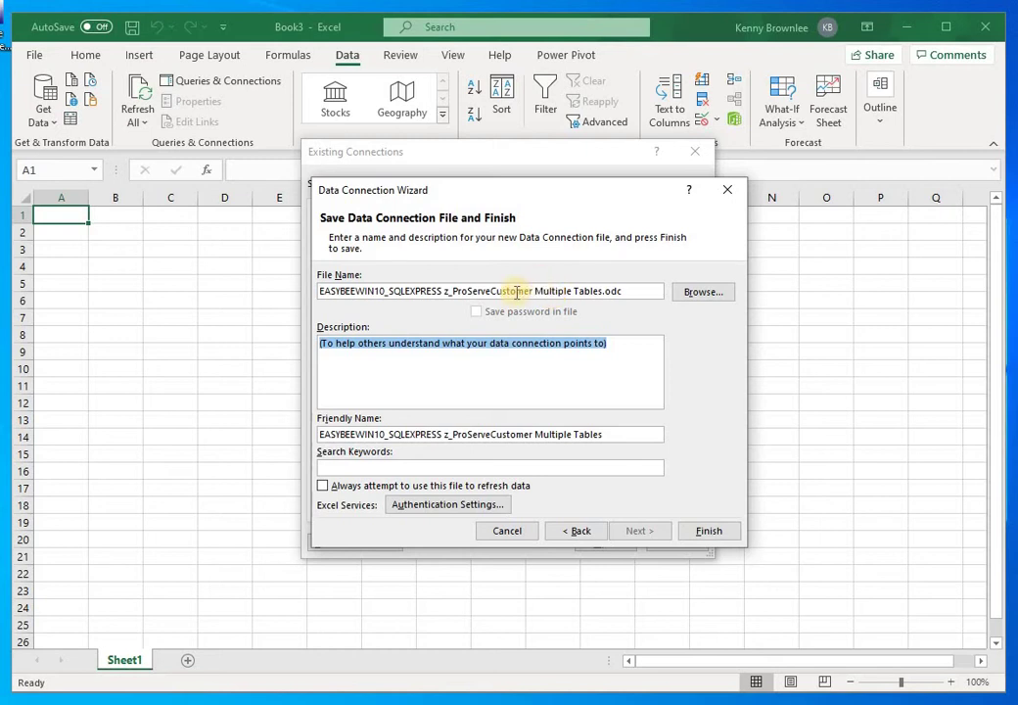
click(325, 487)
click(325, 488)
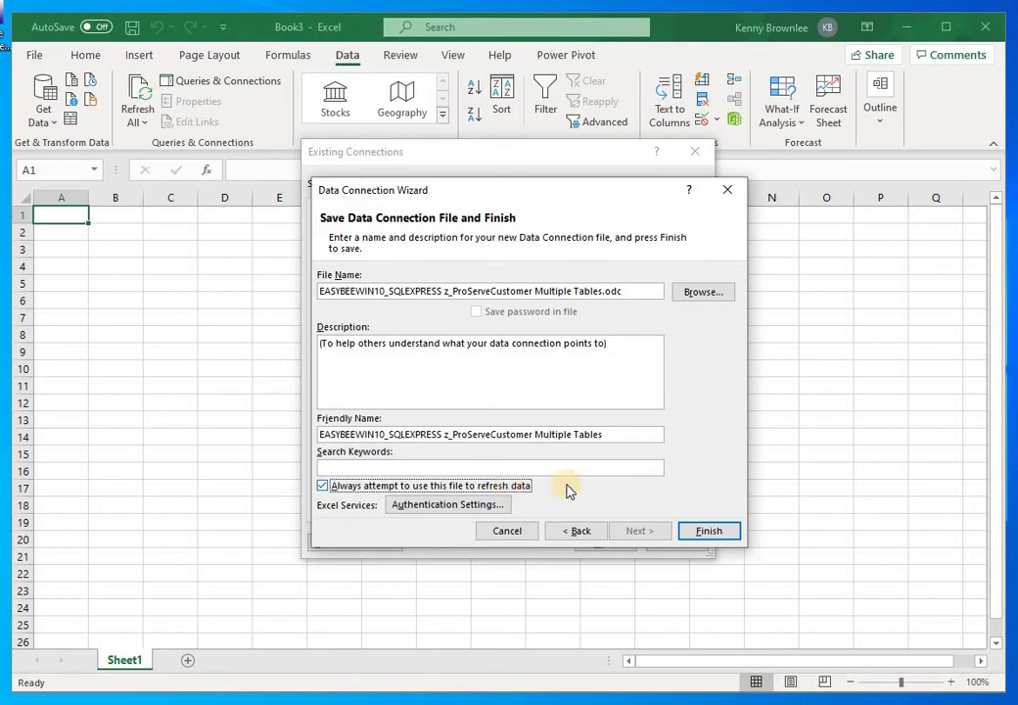
click(707, 532)
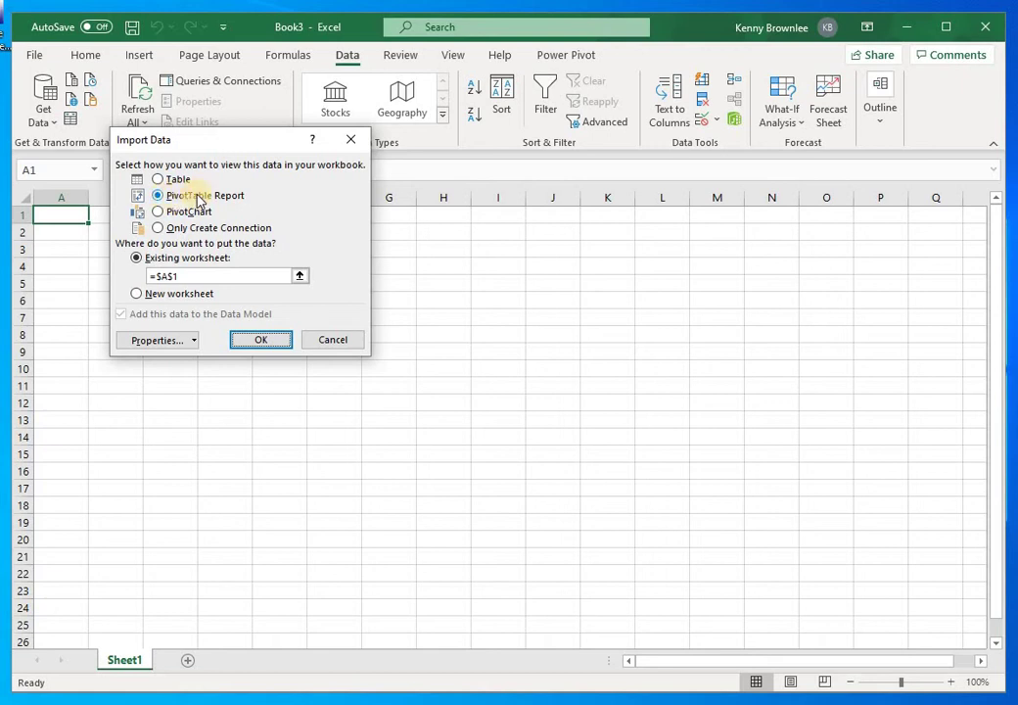
Import the data as tables on new worksheets and inspect the first ShipTo record's c_shipno and c_custno fields.
click(160, 181)
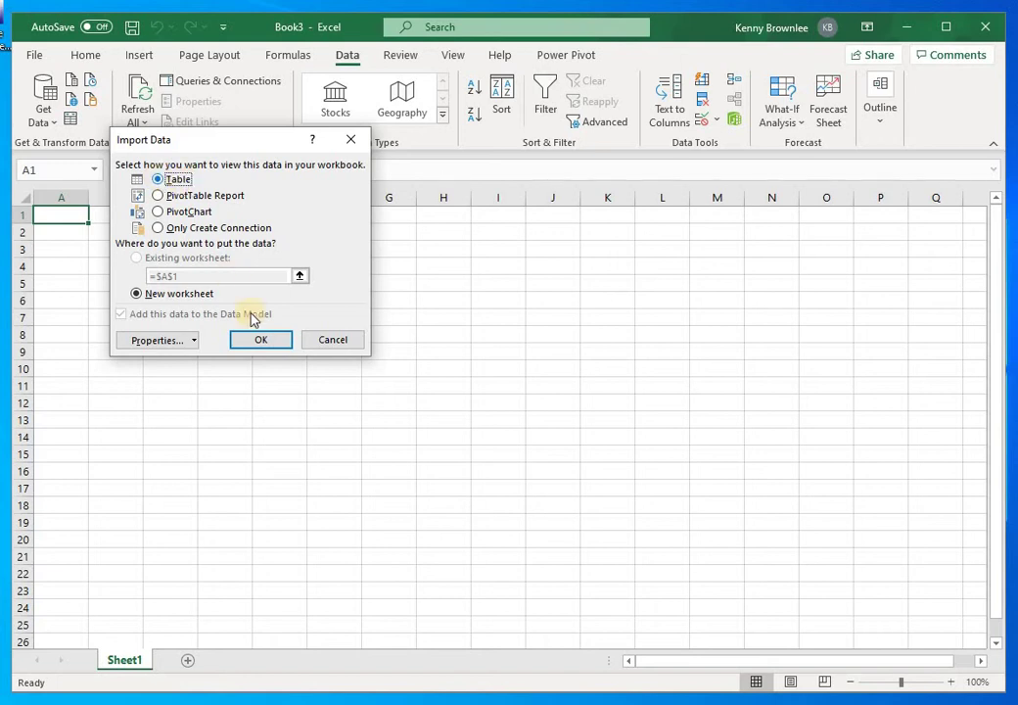
click(264, 341)
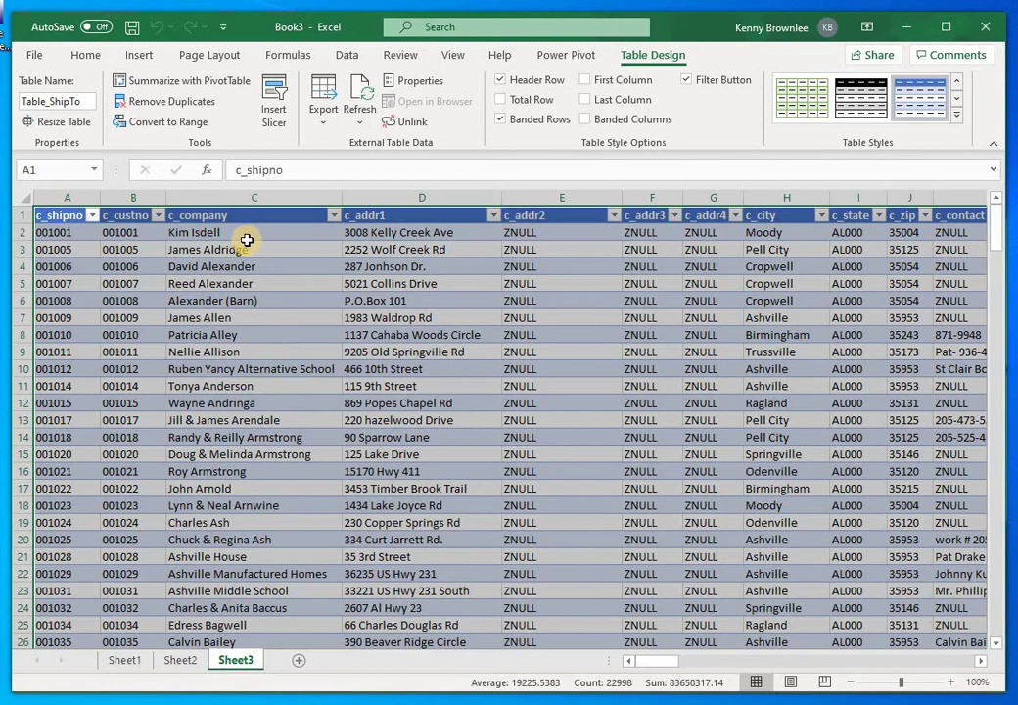
click(247, 237)
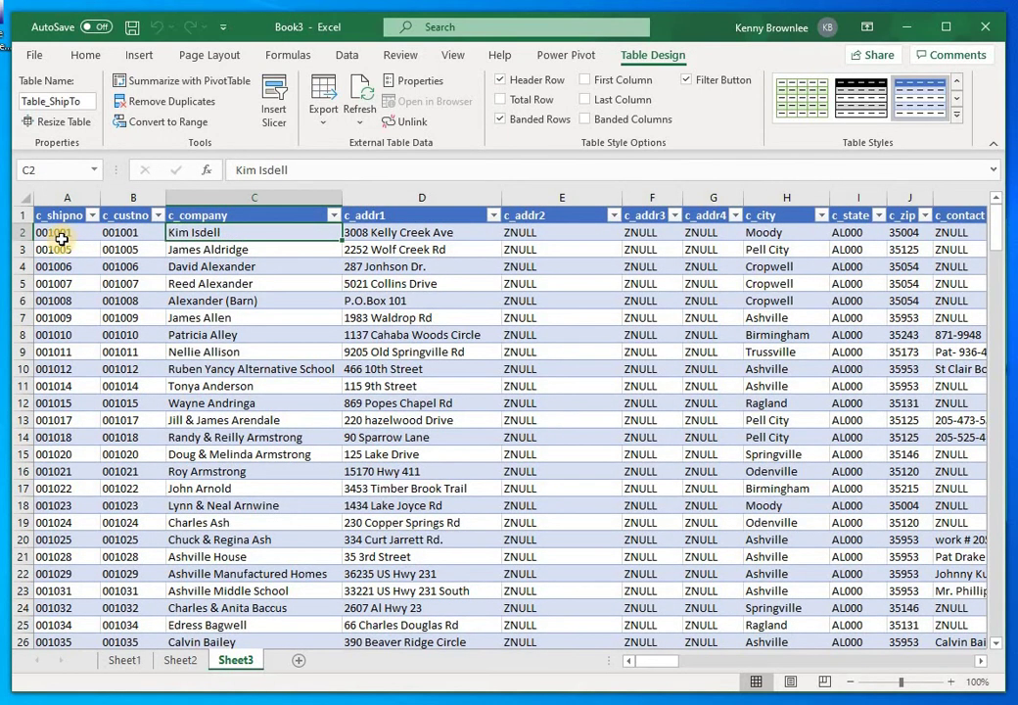
click(60, 238)
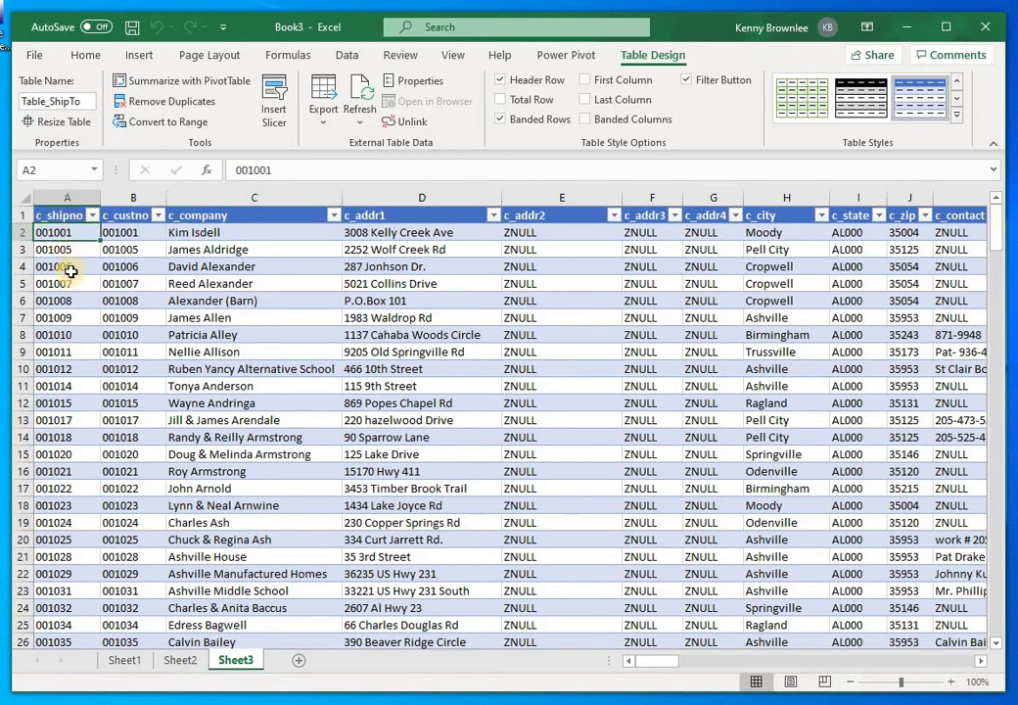
click(117, 237)
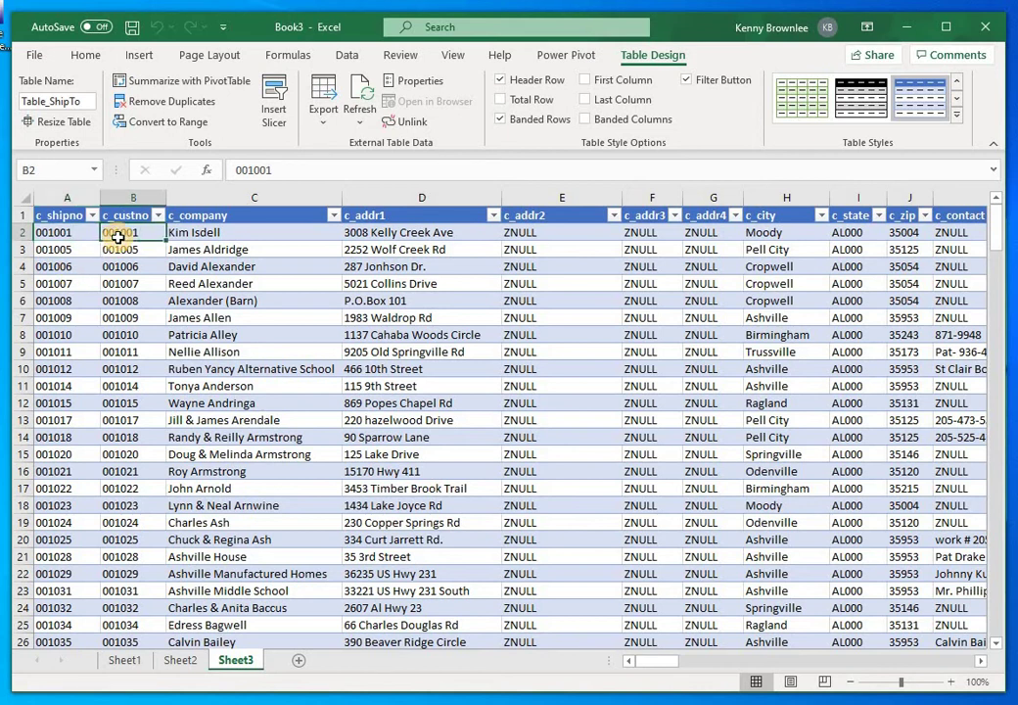
Rename the worksheet holding the ShipTo table as Service.
right_click(233, 665)
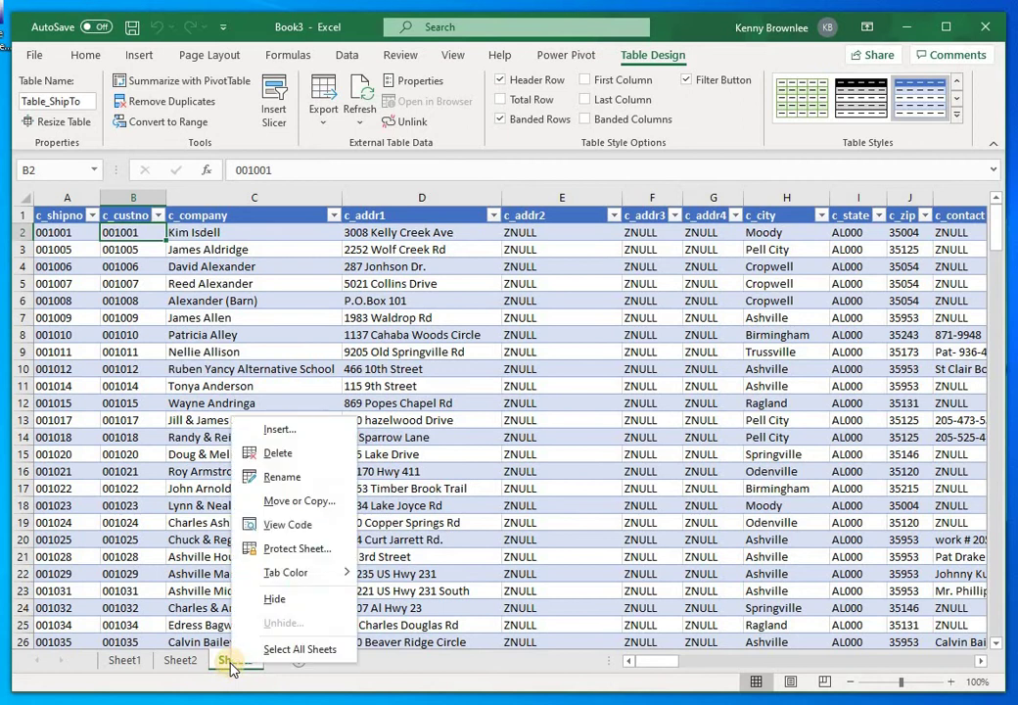
click(284, 477)
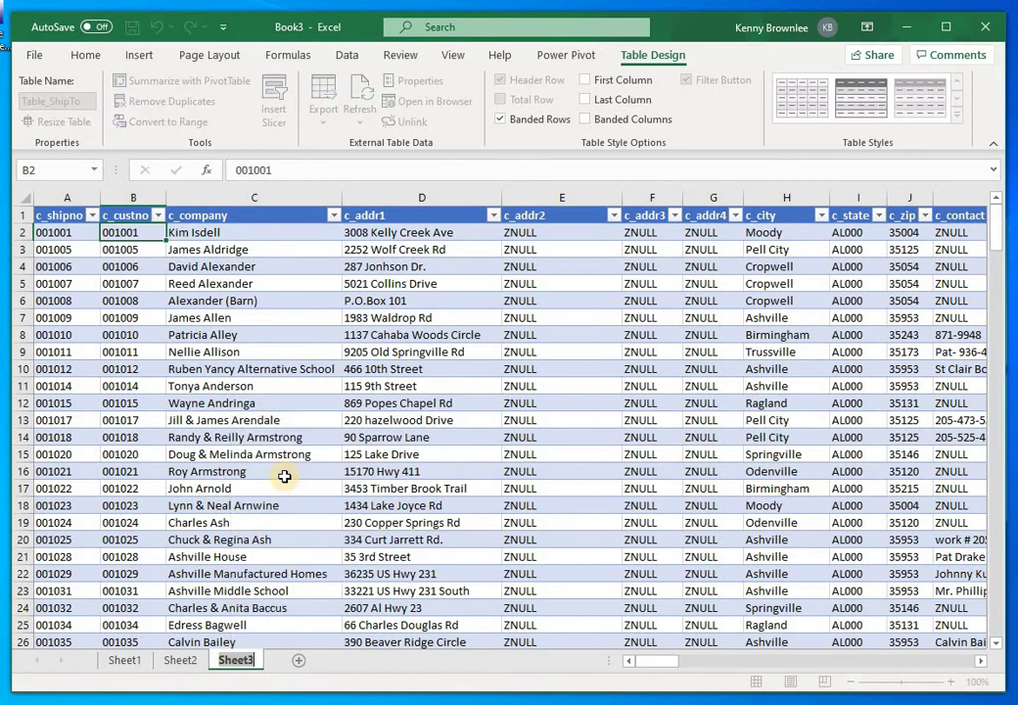
text(Service)
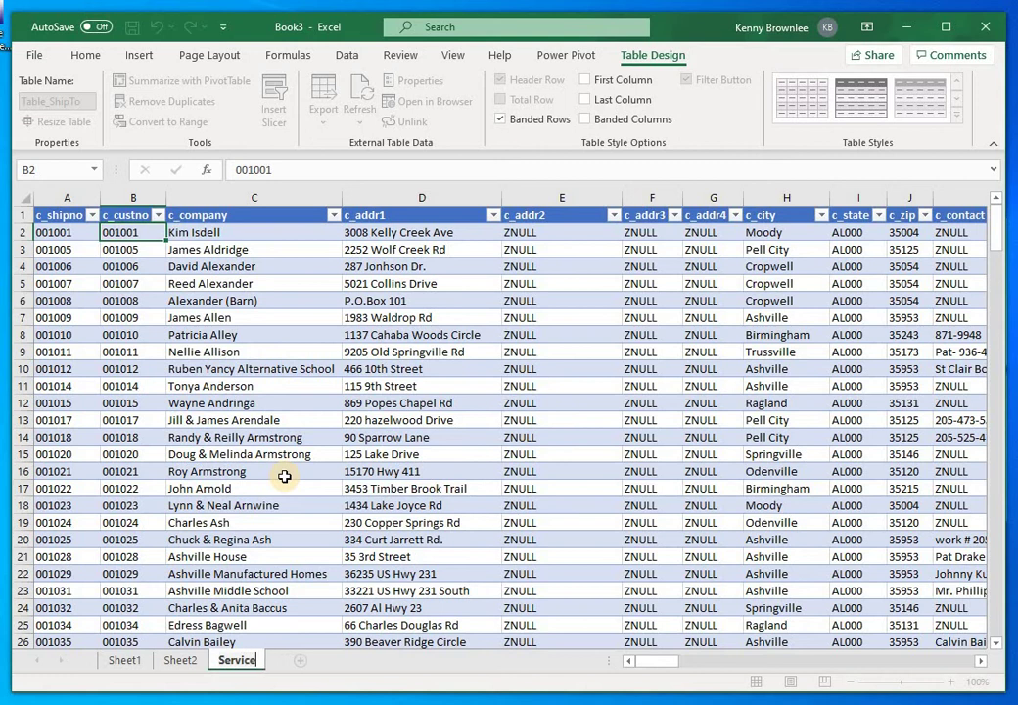
key(Return)
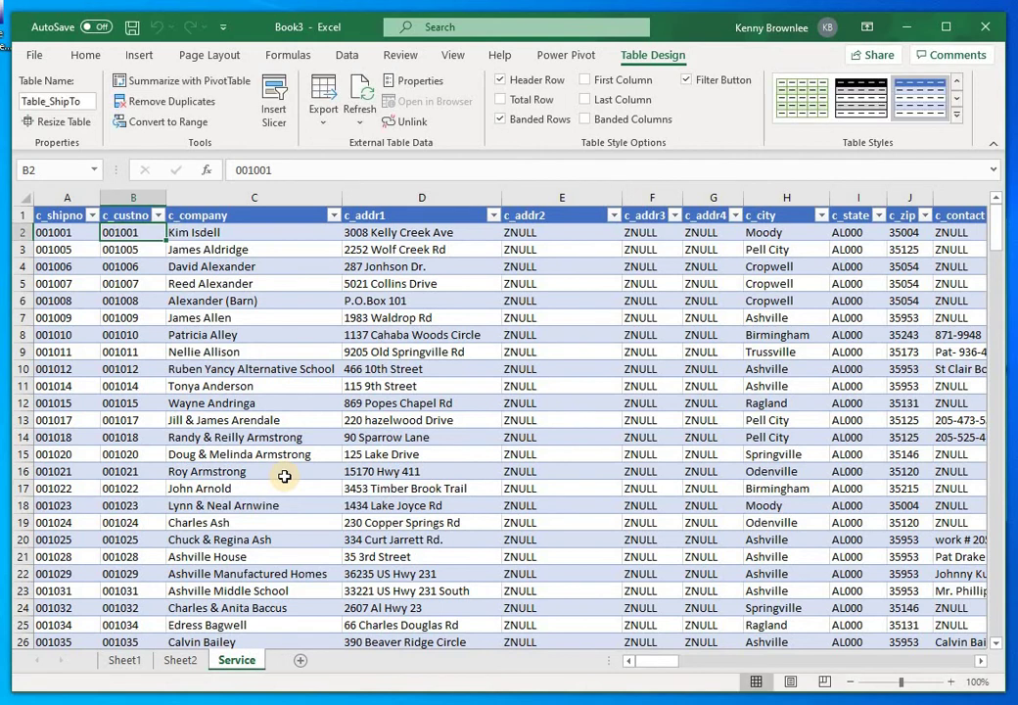
Examine the Billing table on Sheet2 and compare it with the ShipTo table on the Service sheet.
click(180, 659)
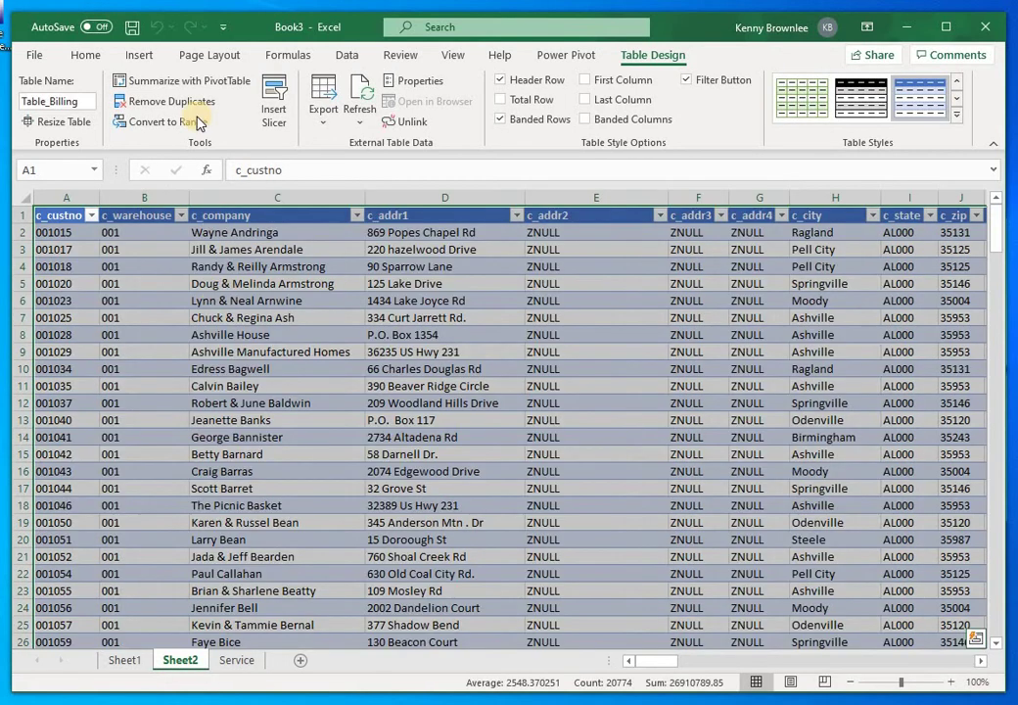
click(155, 246)
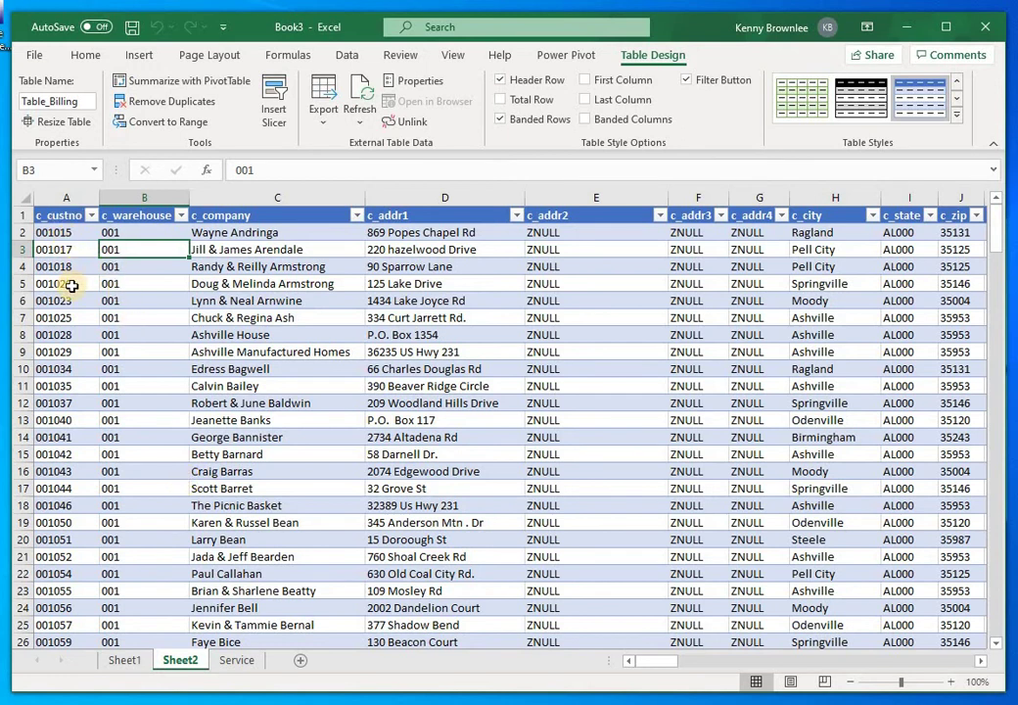
click(237, 660)
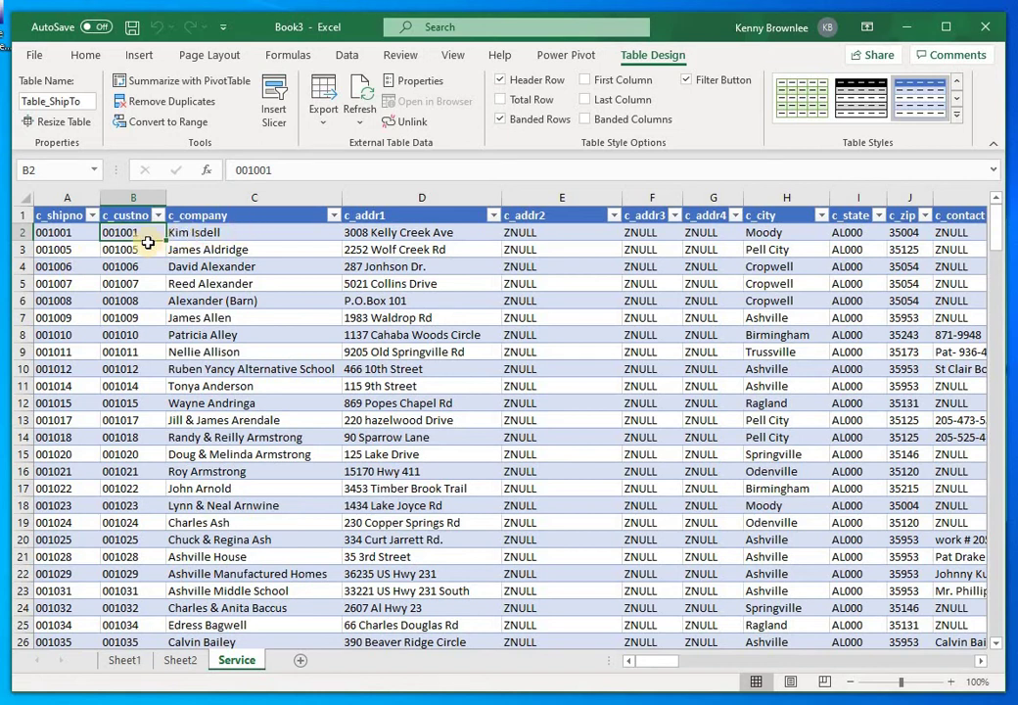
Rename Sheet2, which holds the Billing table, as Billing.
click(182, 661)
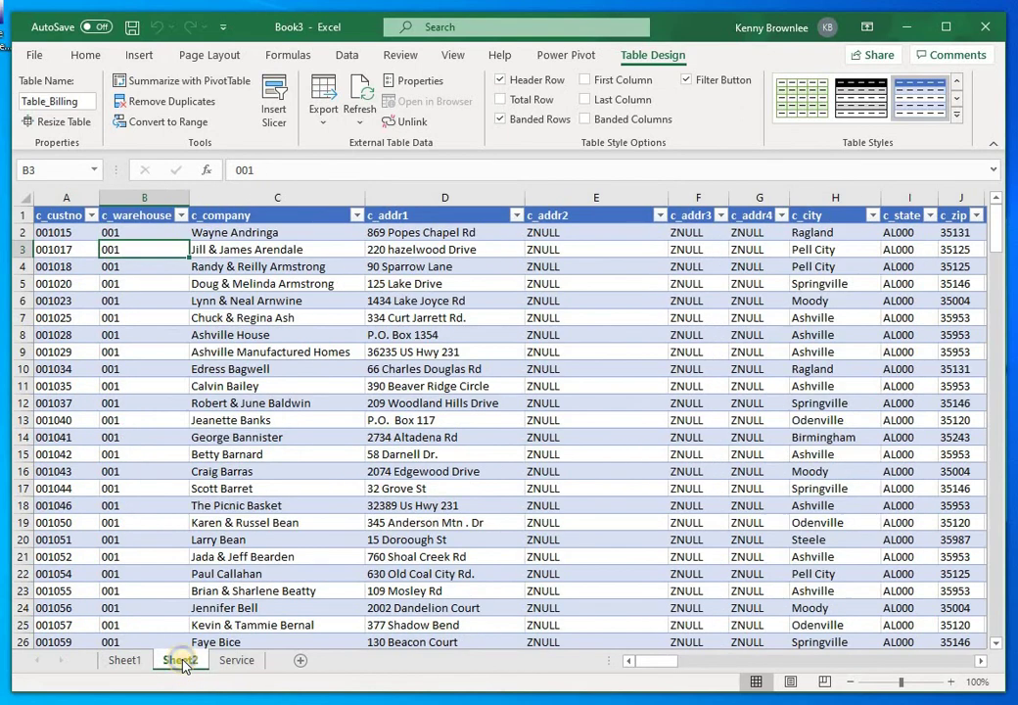
right_click(181, 661)
click(235, 473)
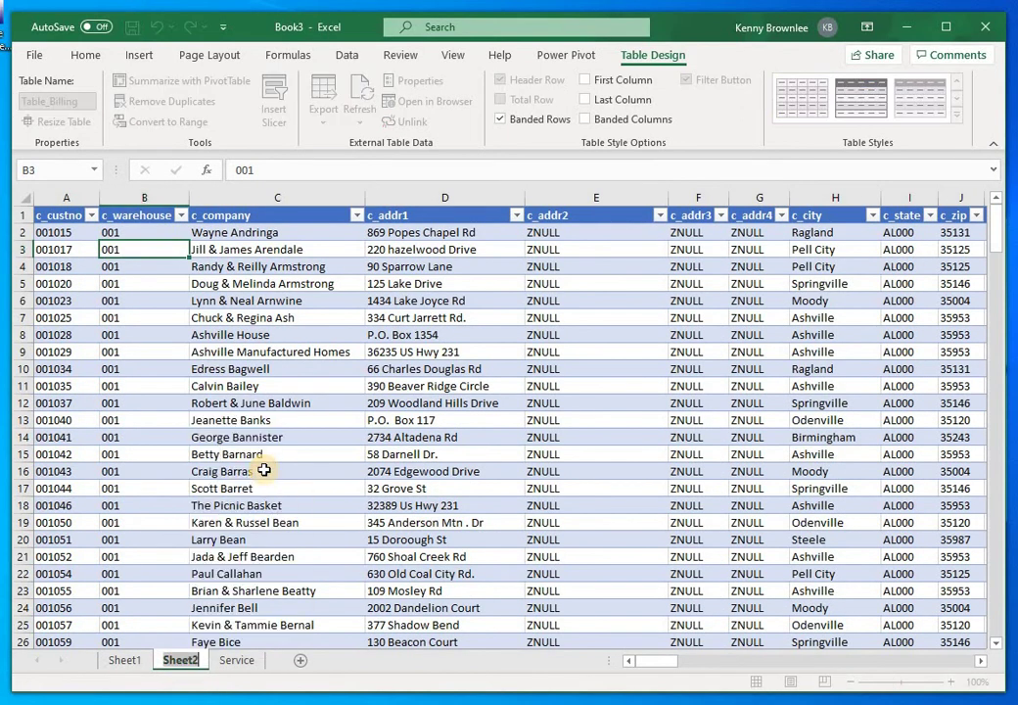
text(Billing)
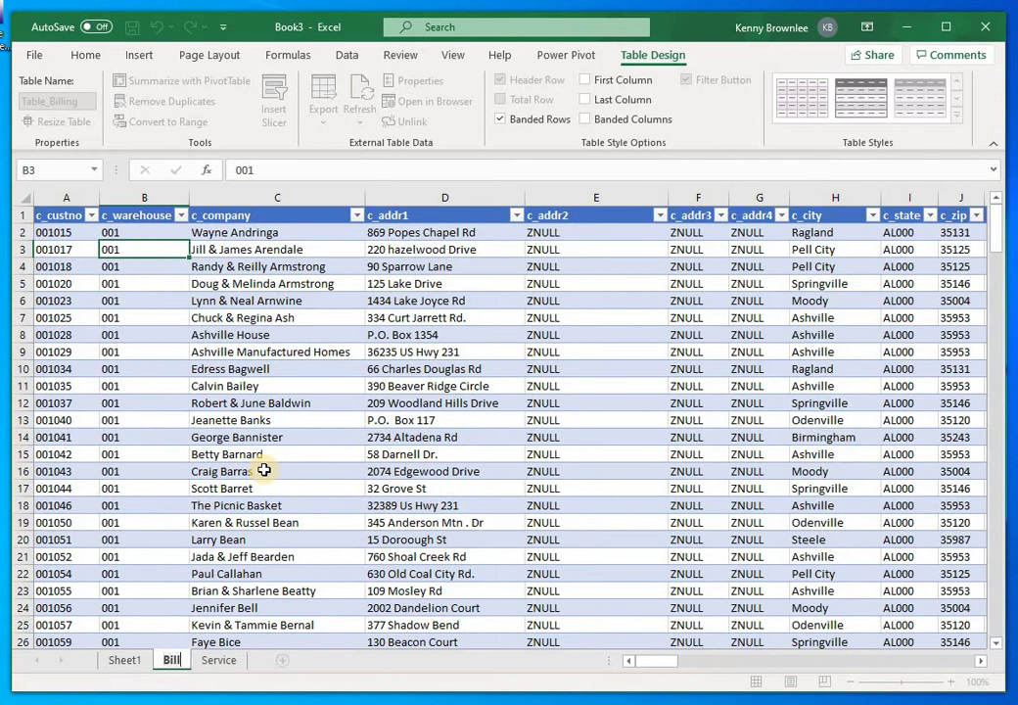
key(Return)
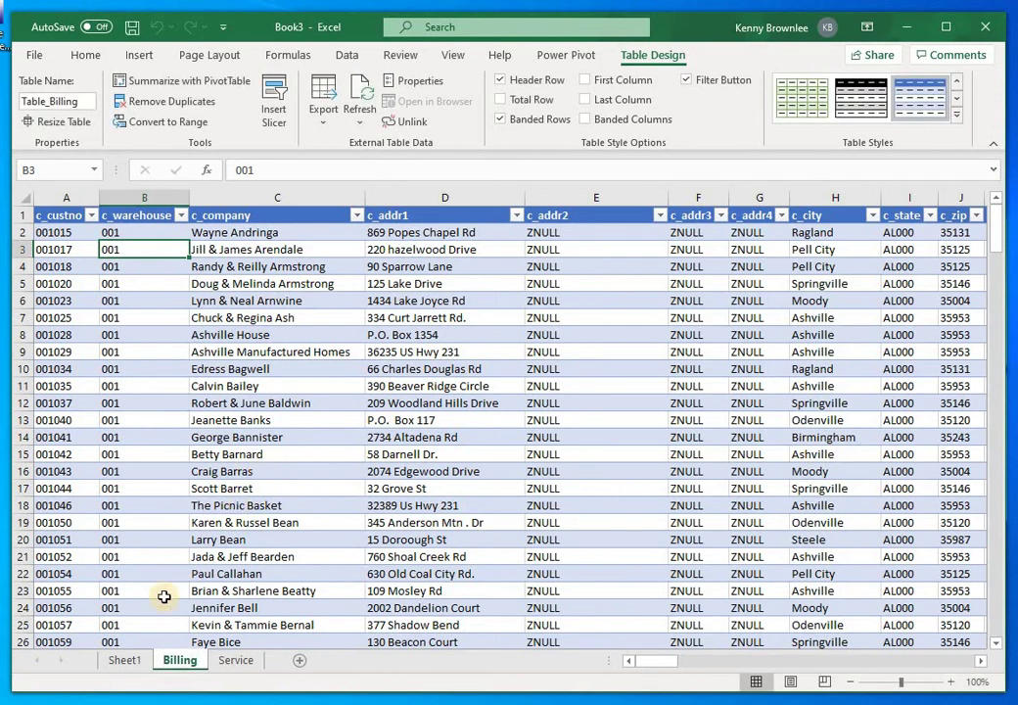
Delete the empty Sheet1 from the workbook and switch to the Service sheet.
click(122, 663)
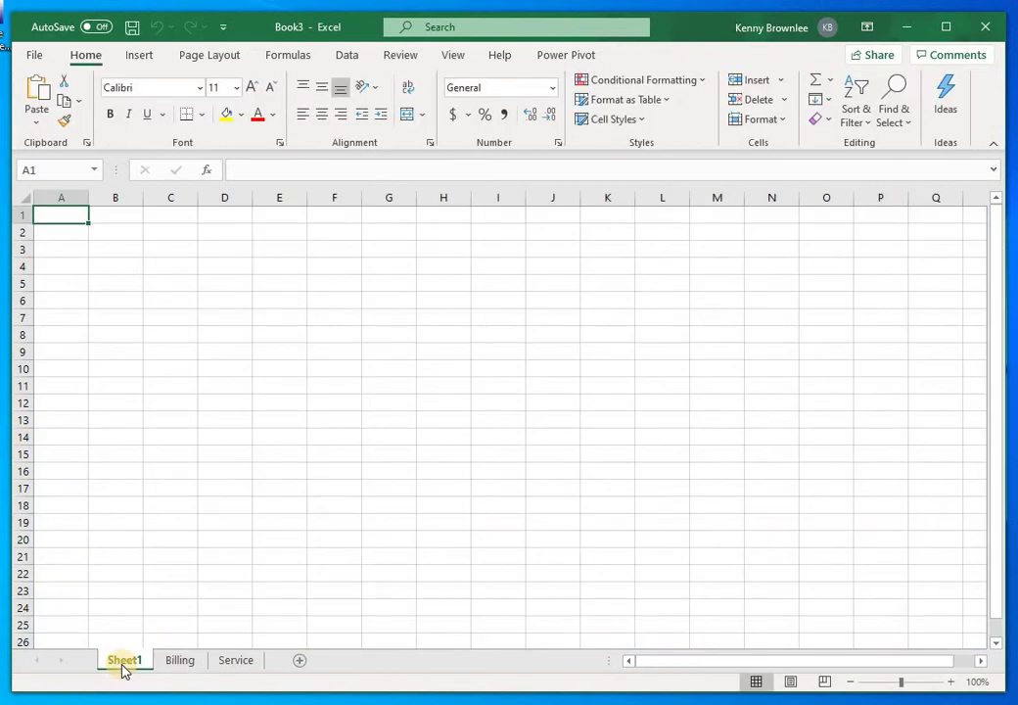
right_click(124, 666)
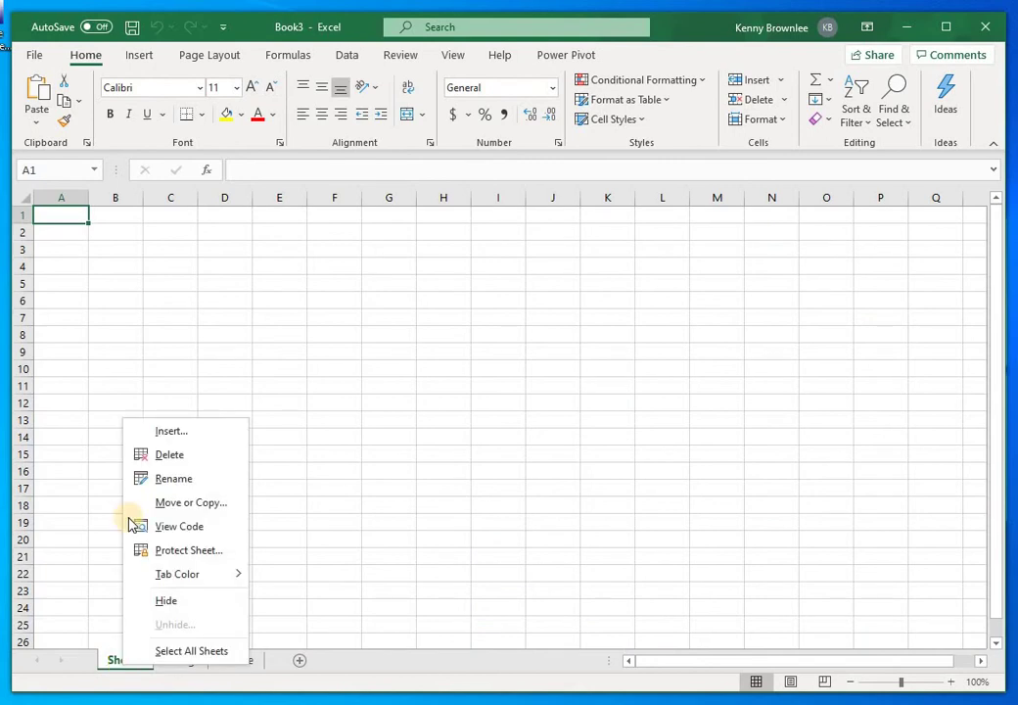
click(173, 459)
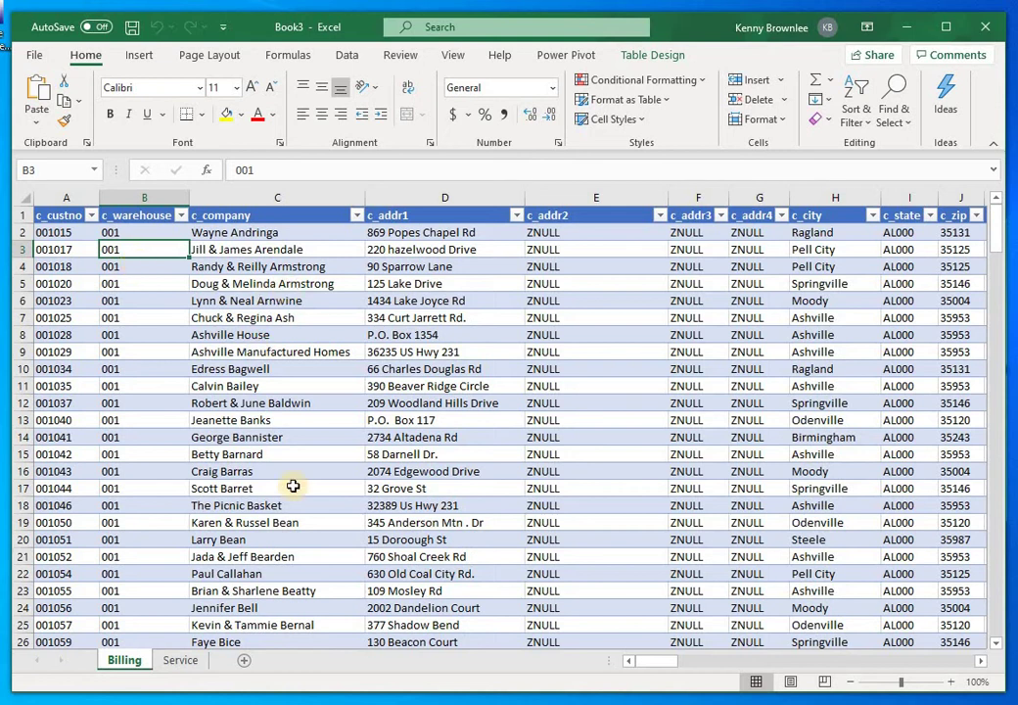
click(183, 662)
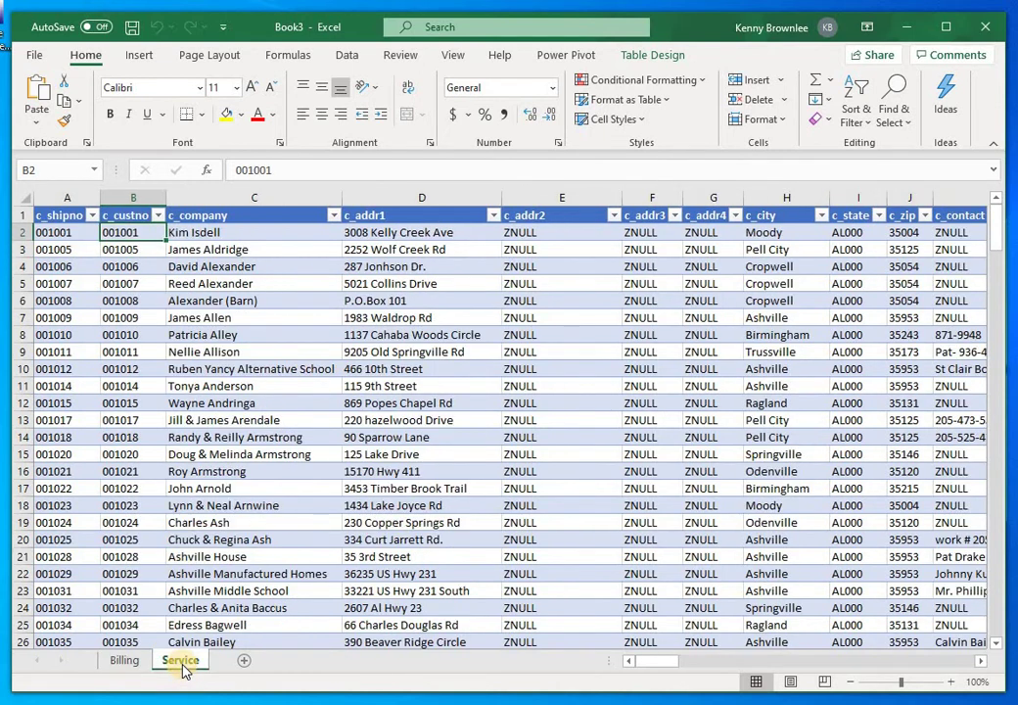
Save the workbook in this PC's Documents folder as DataConnectionCustomer in Excel Workbook (*.xlsx) format.
click(44, 56)
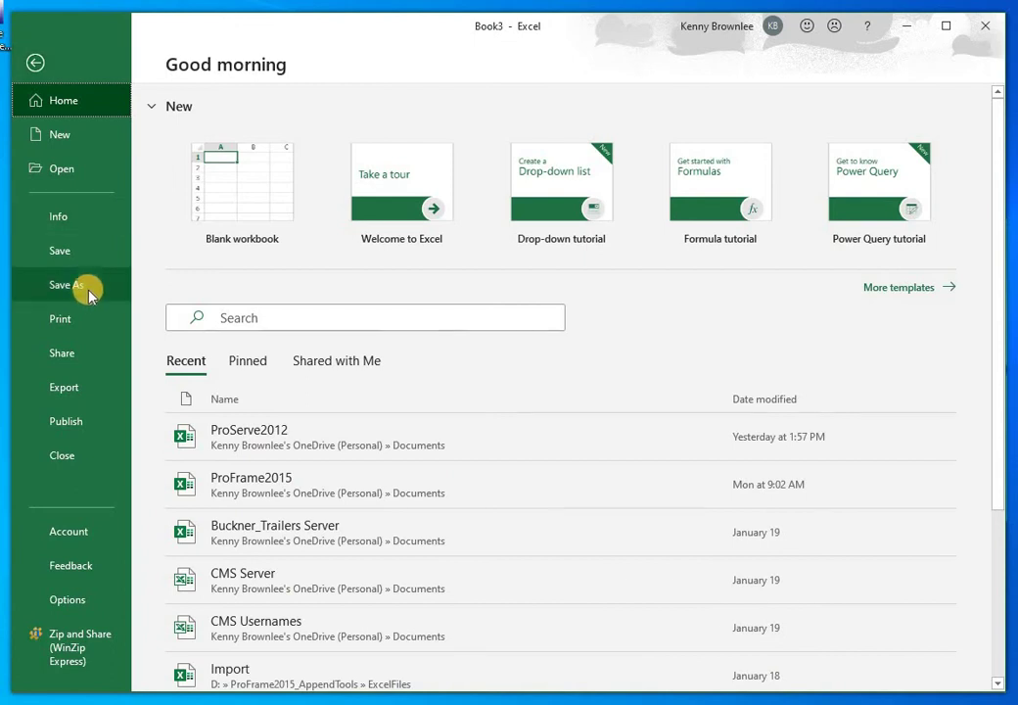
click(87, 293)
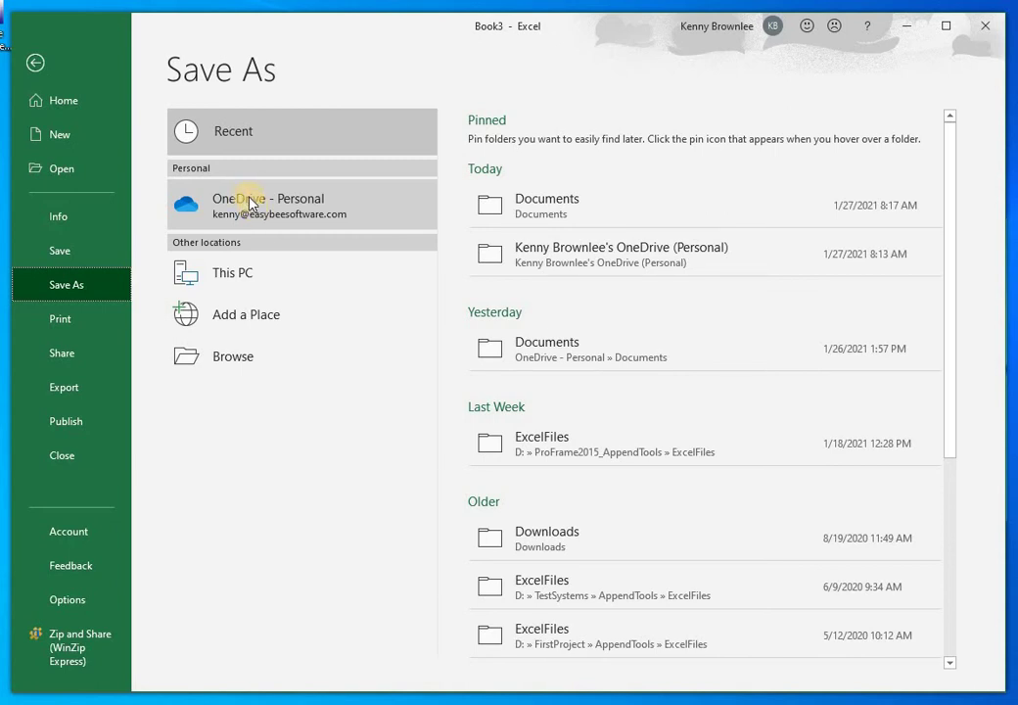
click(238, 279)
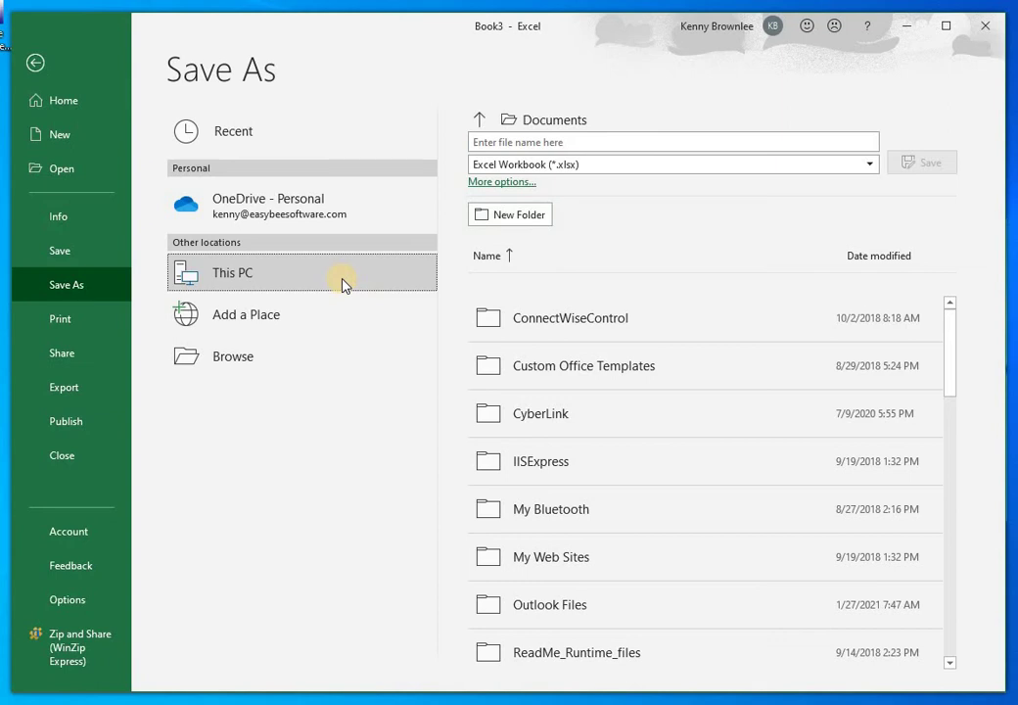
click(596, 138)
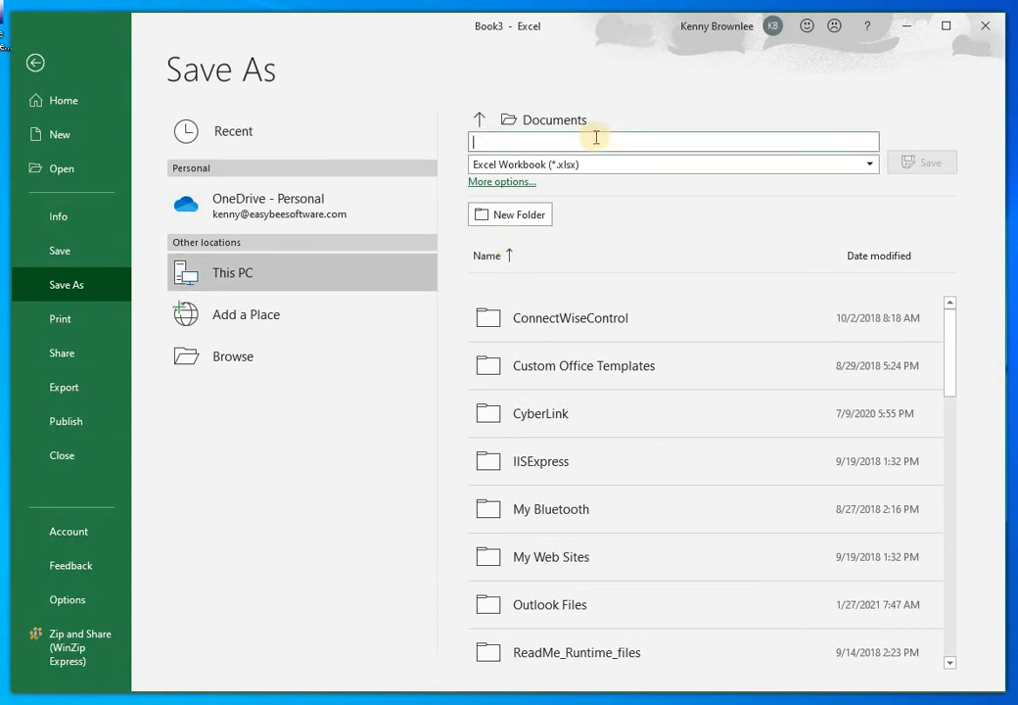
text(Data)
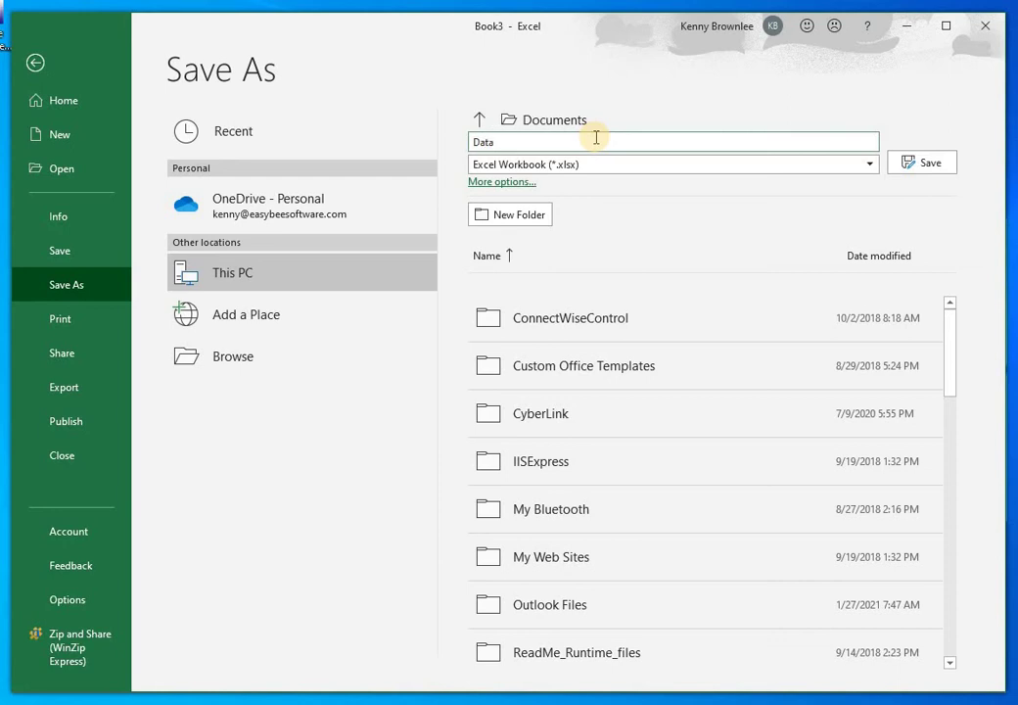
text(ConnectionCustomer)
click(926, 162)
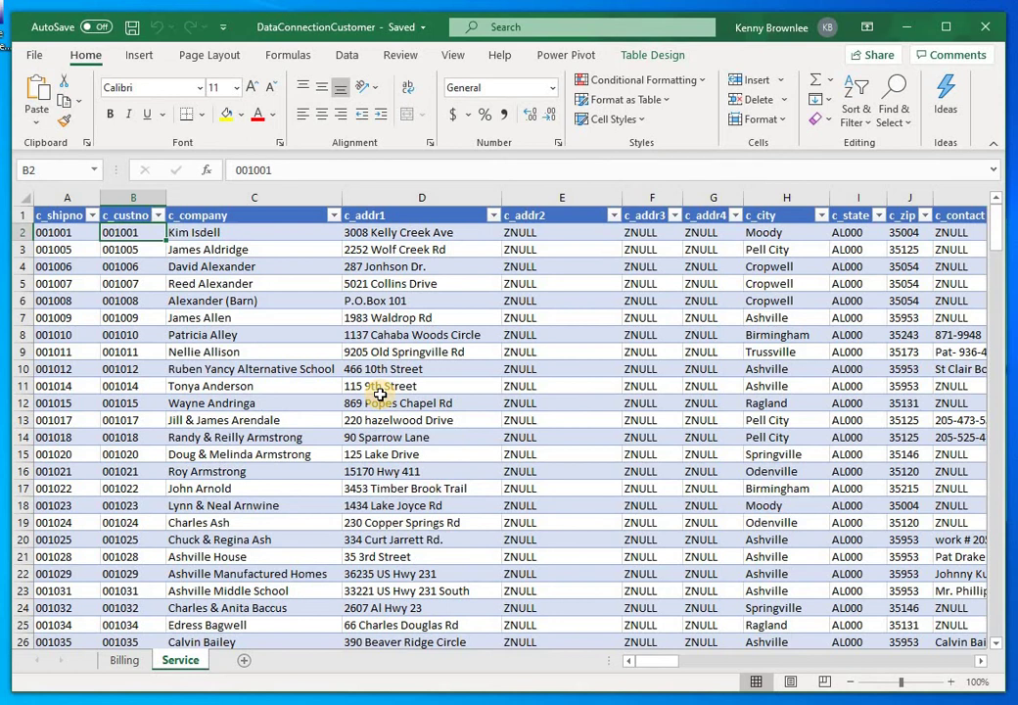
Switch to the Billing sheet and close the DataConnectionCustomer workbook.
click(124, 661)
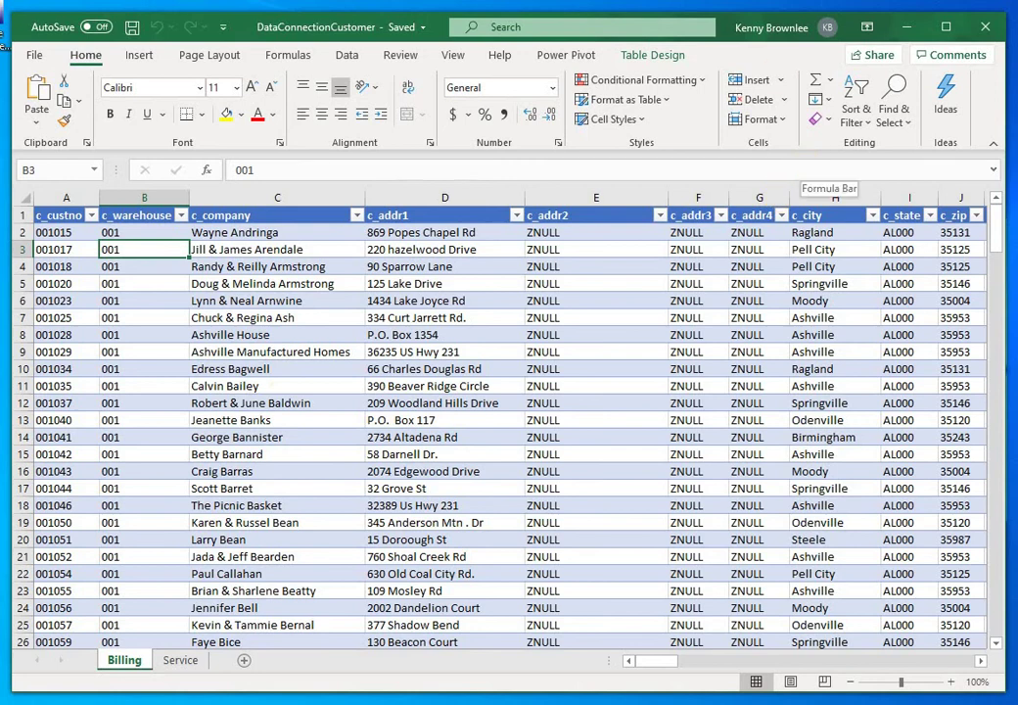
click(35, 56)
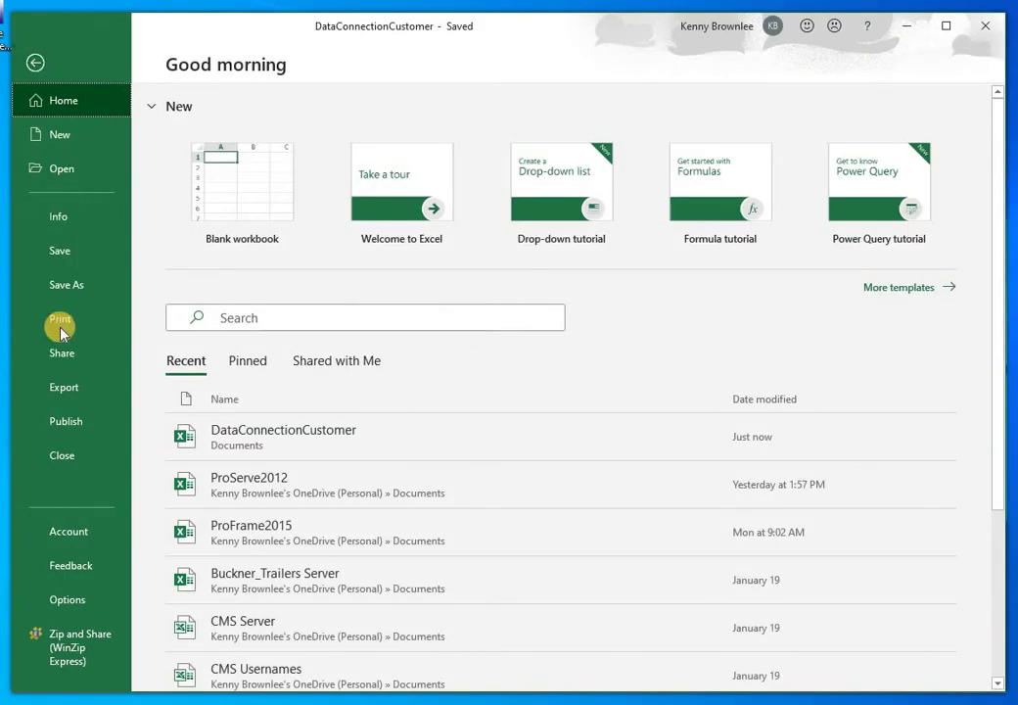
click(62, 453)
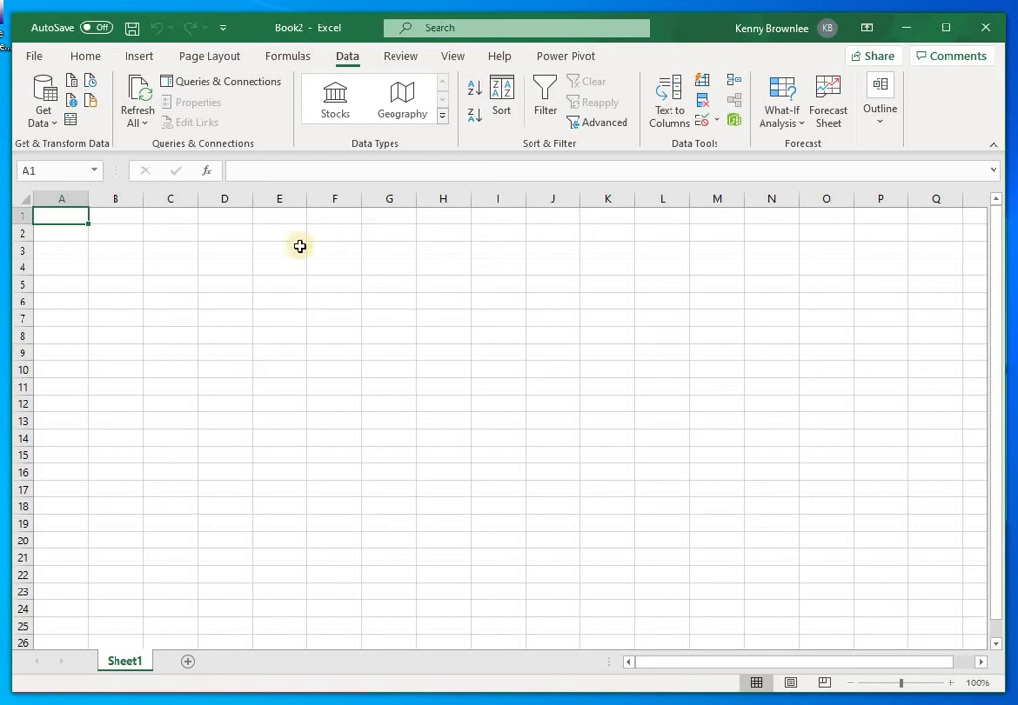
Reopen DataConnectionCustomer from the recent files and enable its external data connections.
click(34, 59)
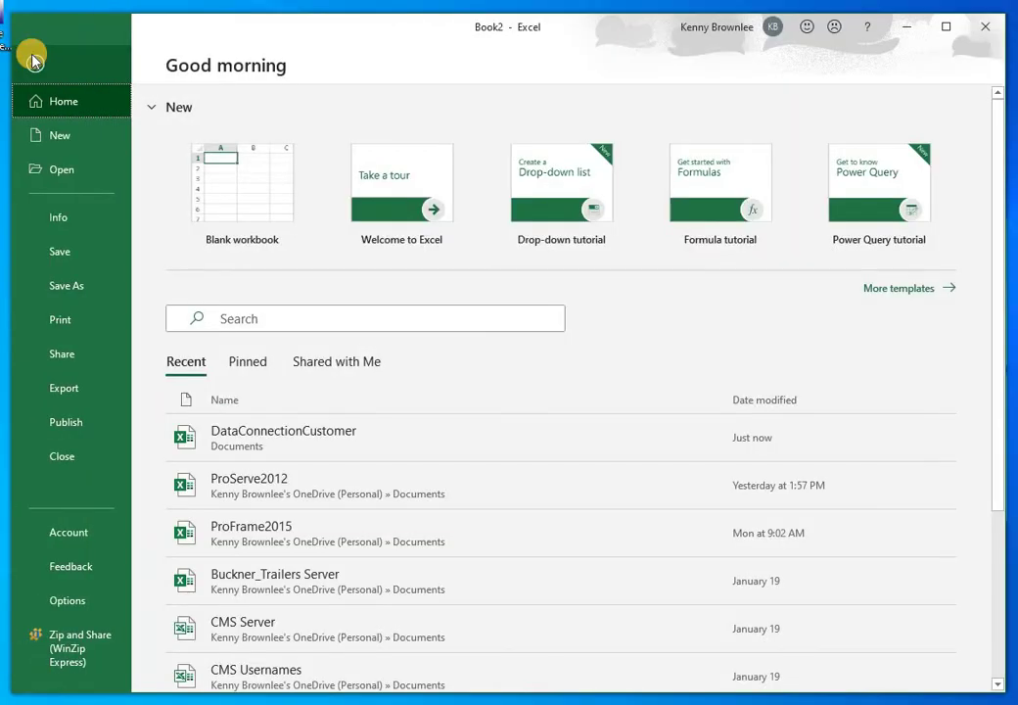
click(232, 445)
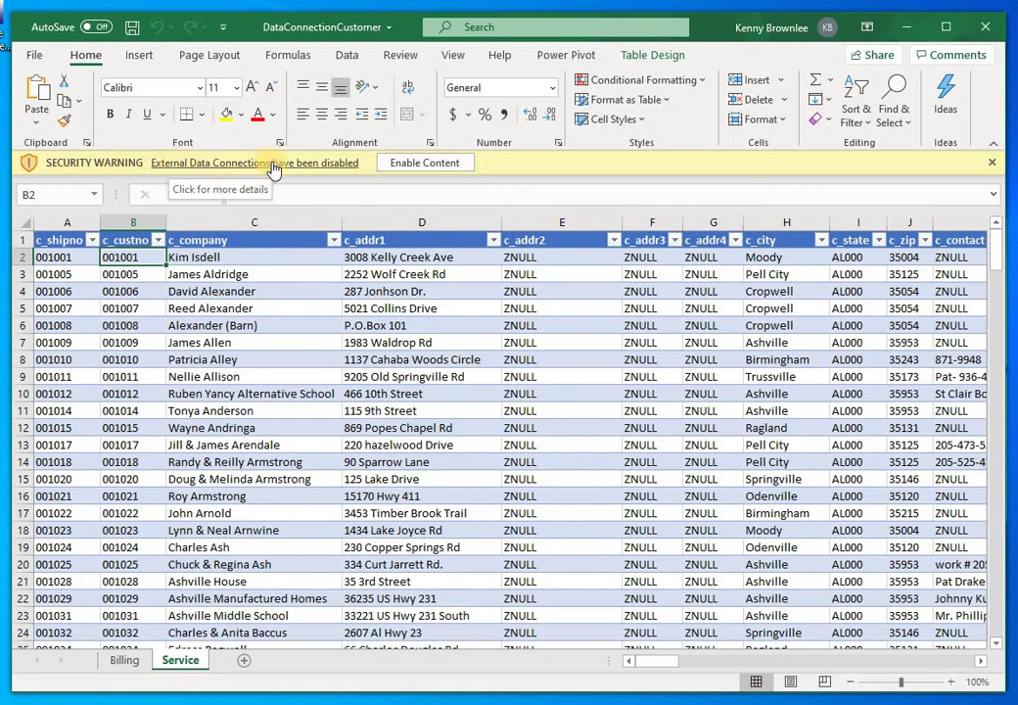
click(423, 163)
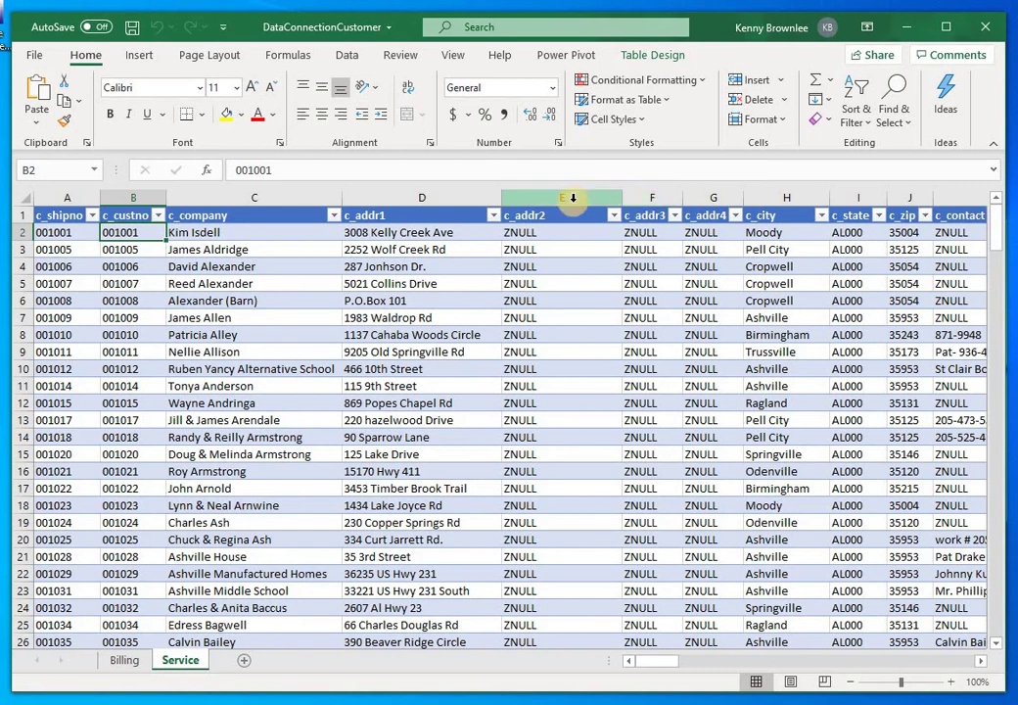
Sort the Billing table by c_addr4 from A to Z and inspect the ZNULL entries in that column.
click(122, 662)
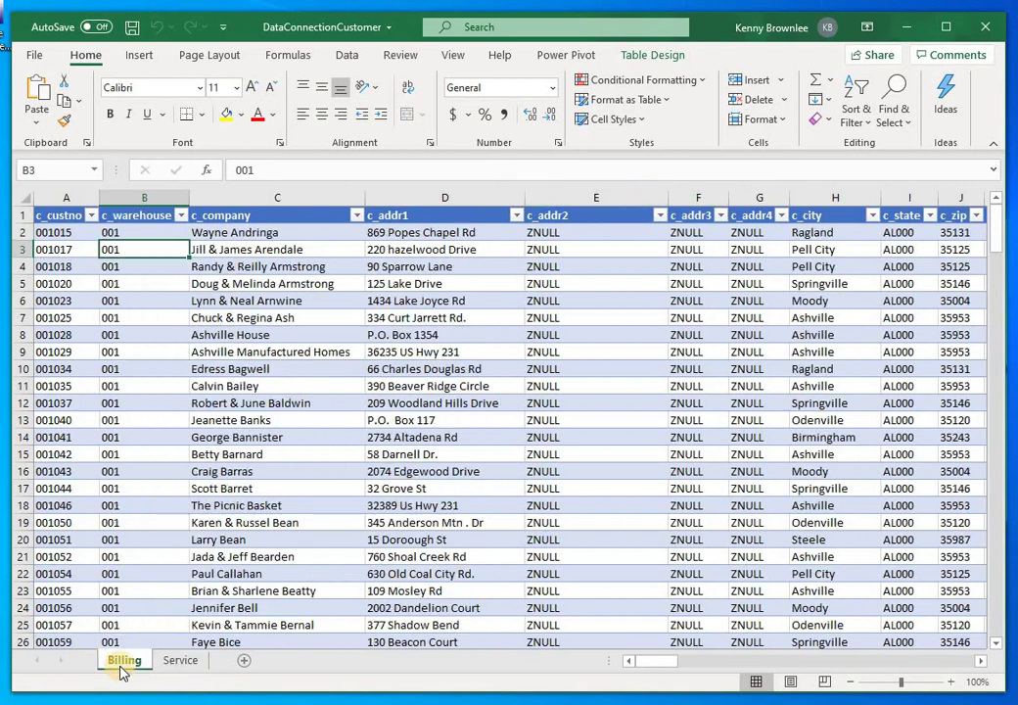
click(783, 215)
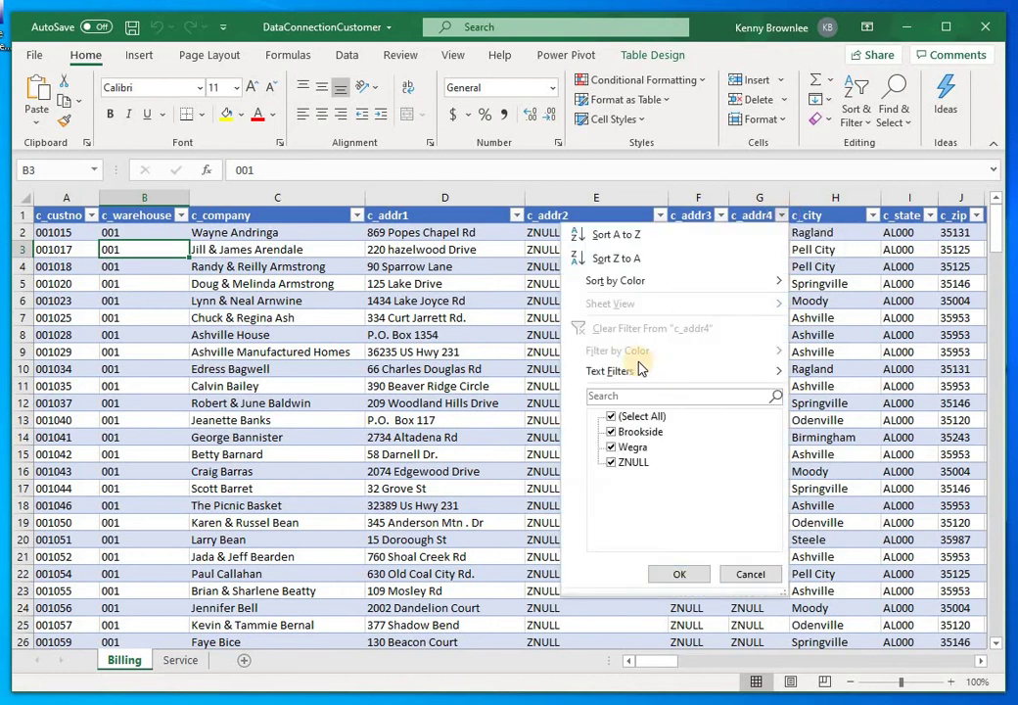
click(651, 234)
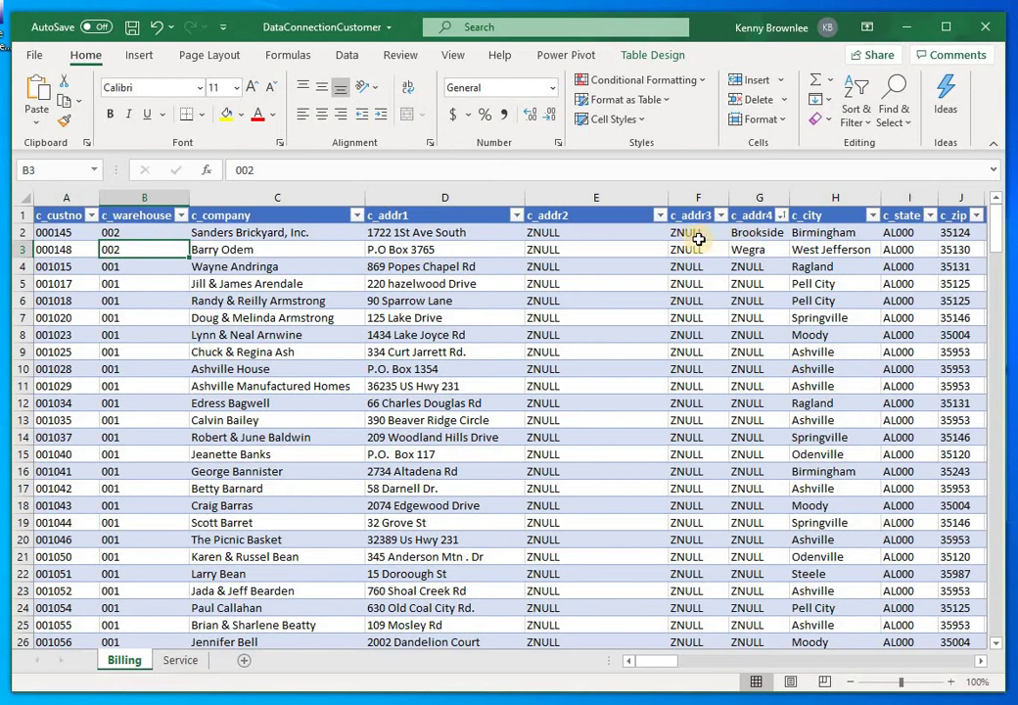
click(747, 282)
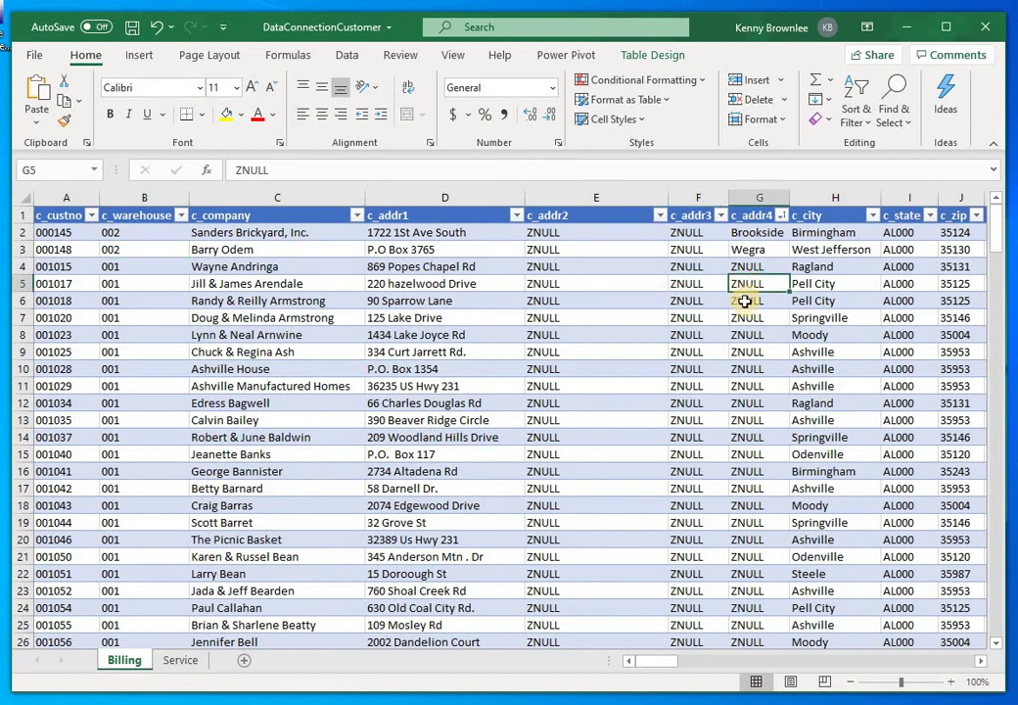
click(746, 301)
click(751, 319)
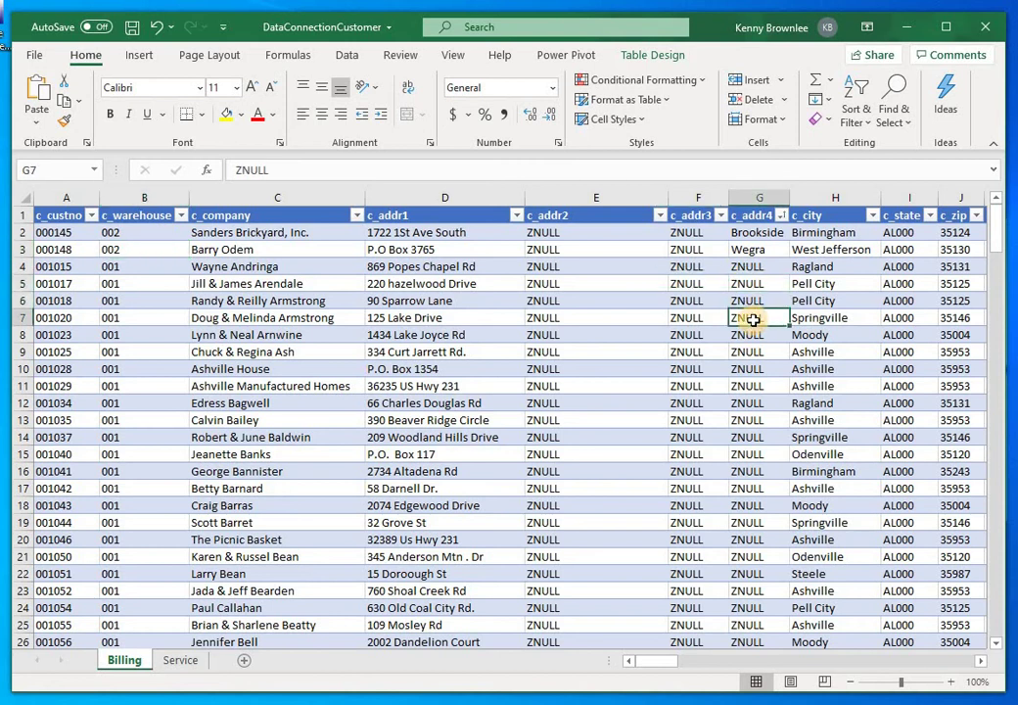
Delete the c_addr4 column from the Billing sheet and save the workbook.
right_click(759, 198)
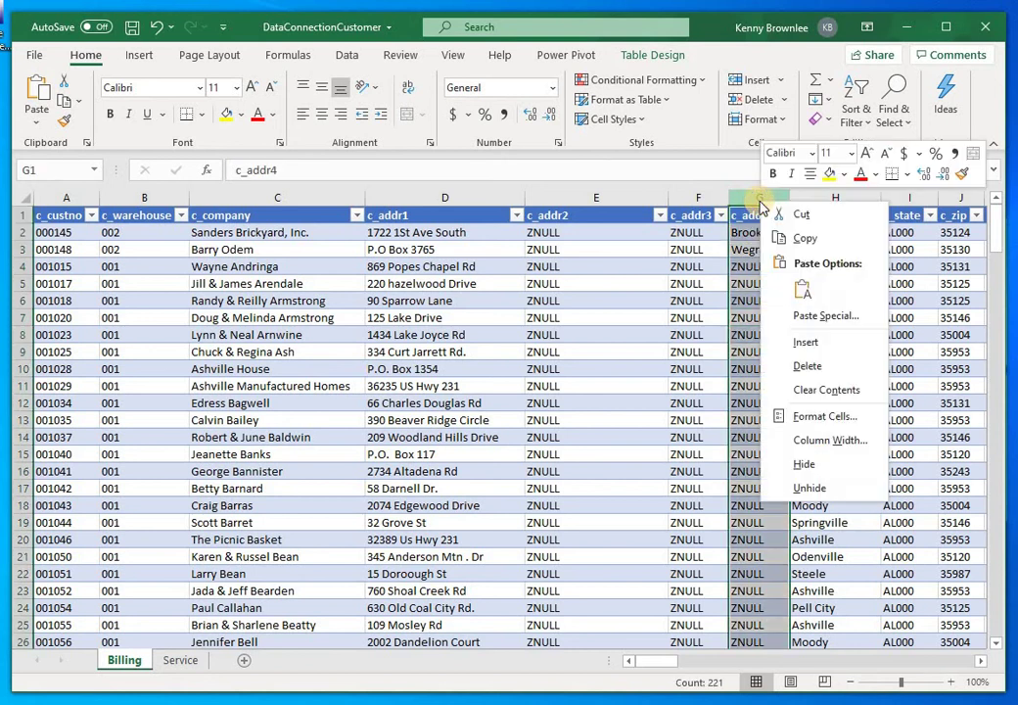
click(801, 368)
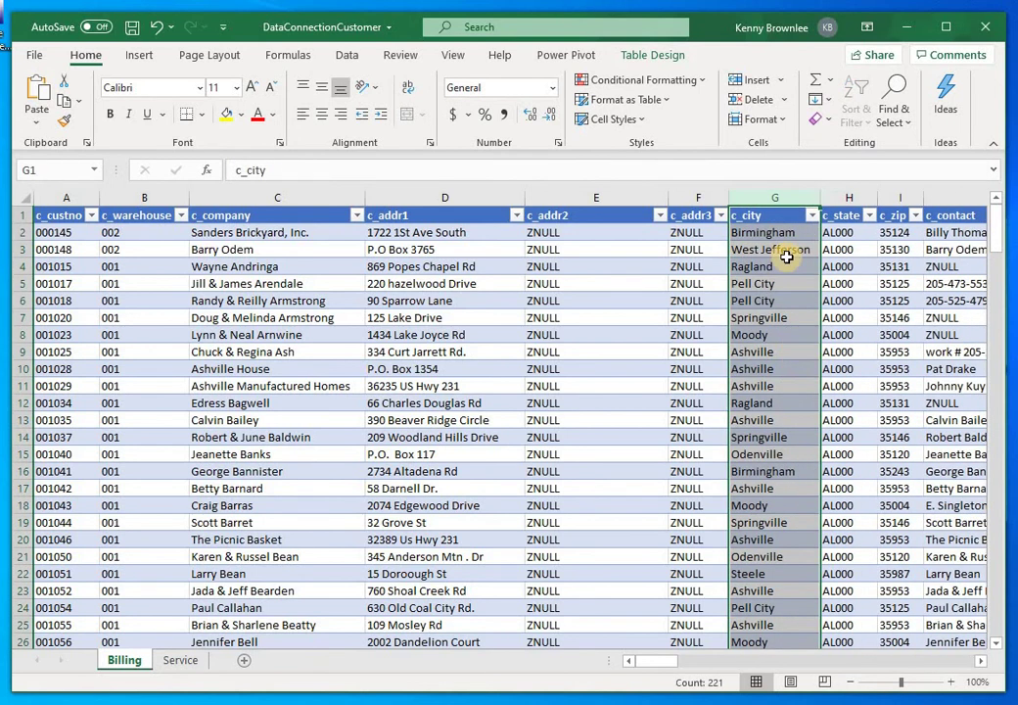
click(138, 30)
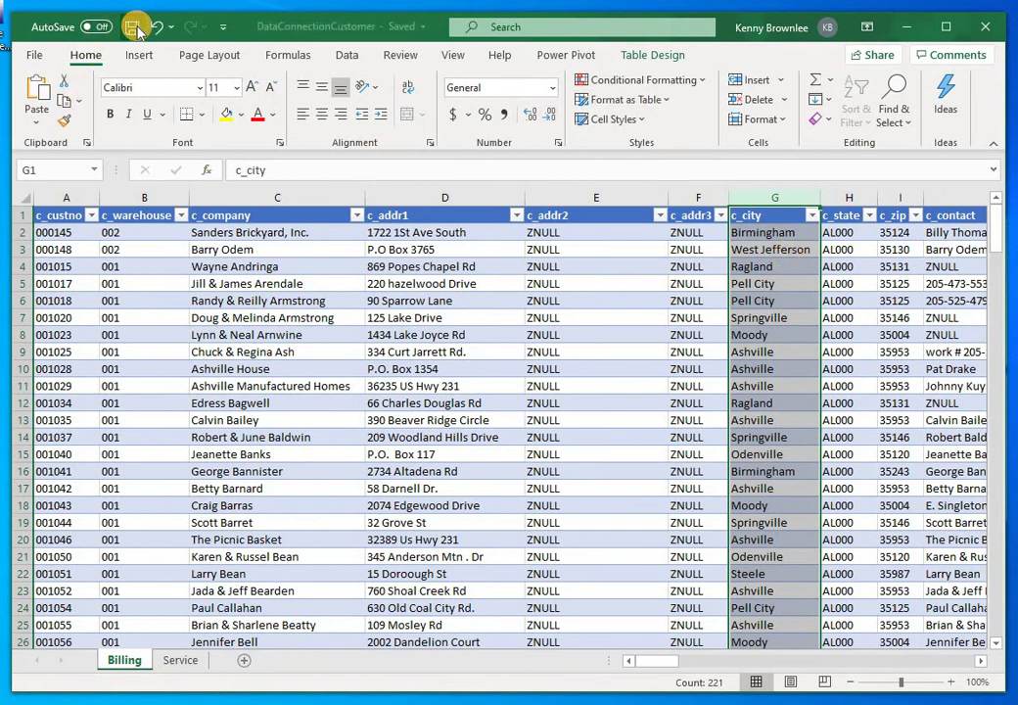
Close the DataConnectionCustomer workbook and reopen it from the recent files.
click(35, 53)
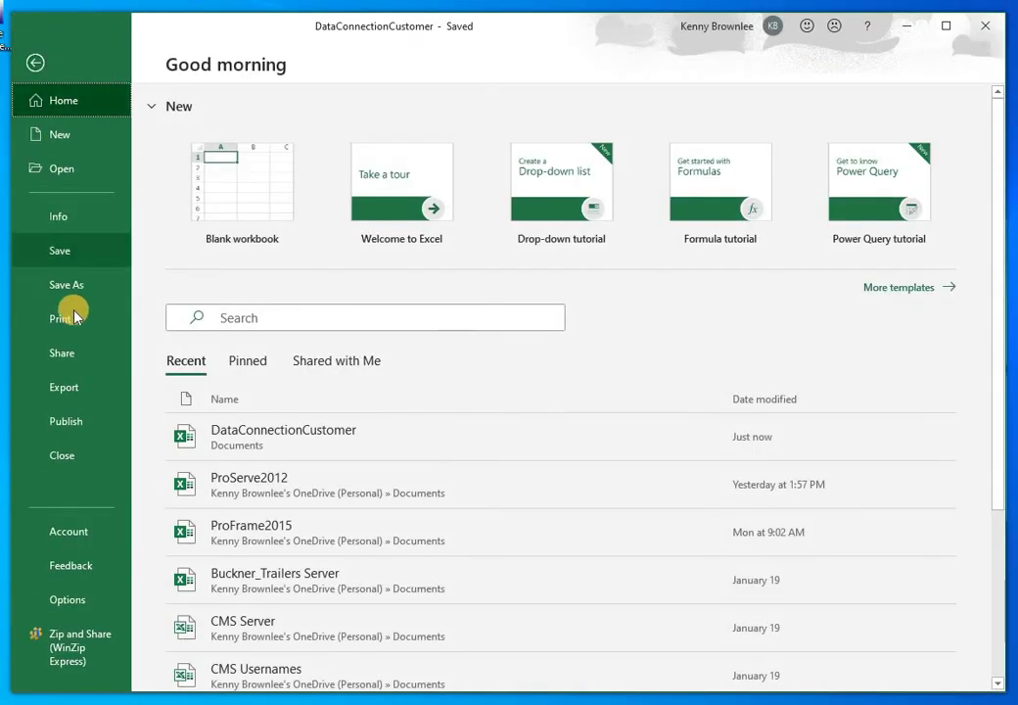
click(69, 453)
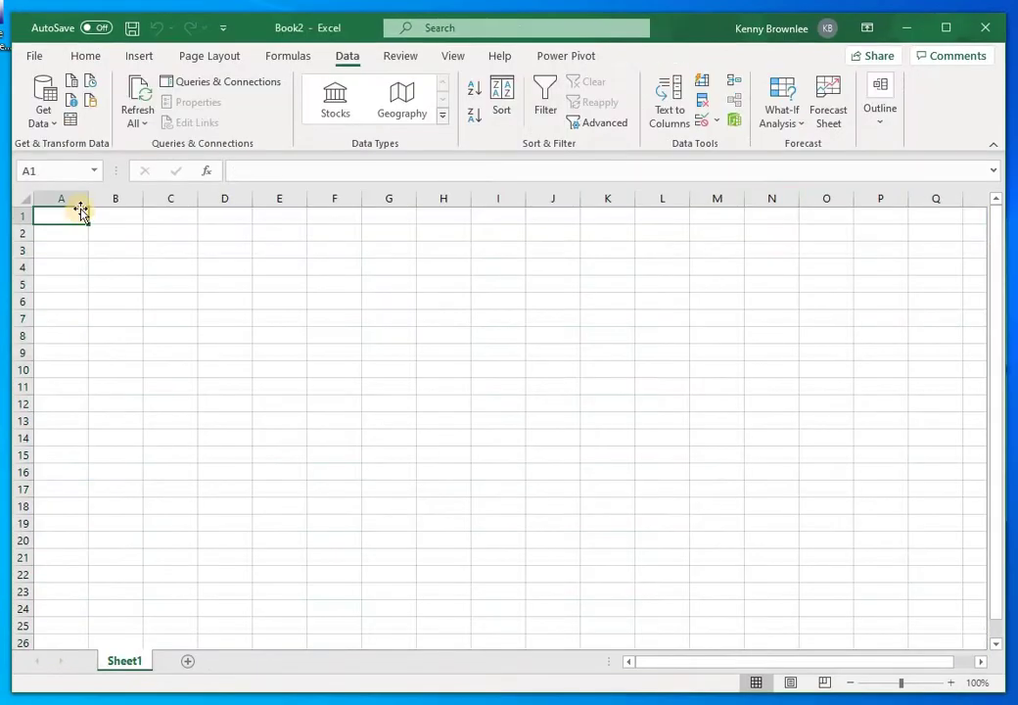
click(32, 52)
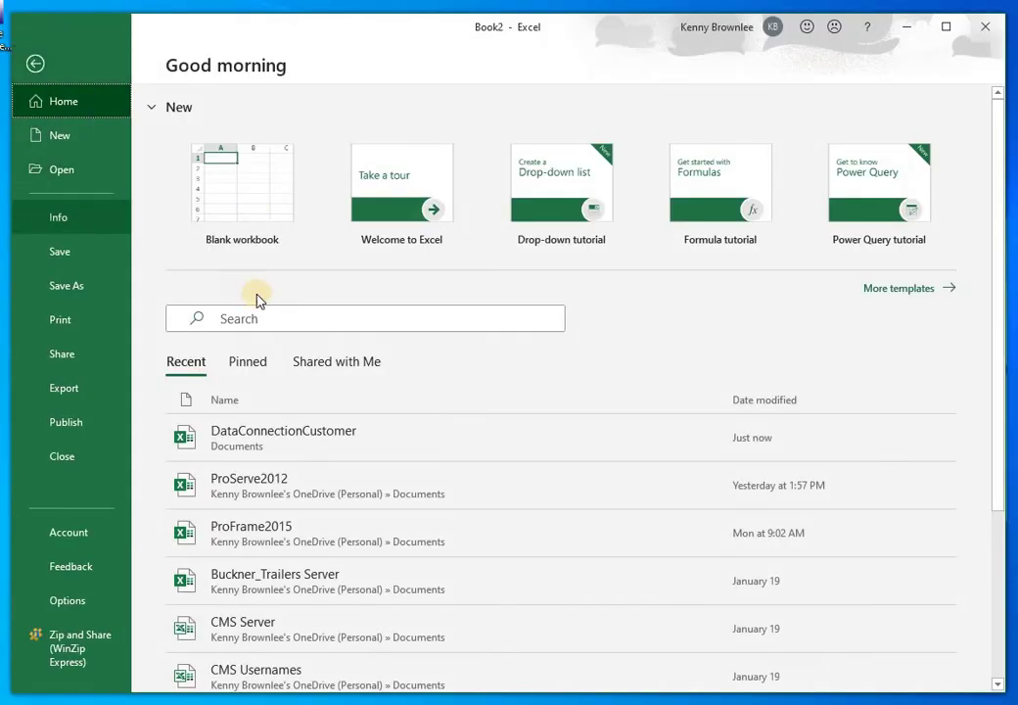
click(246, 431)
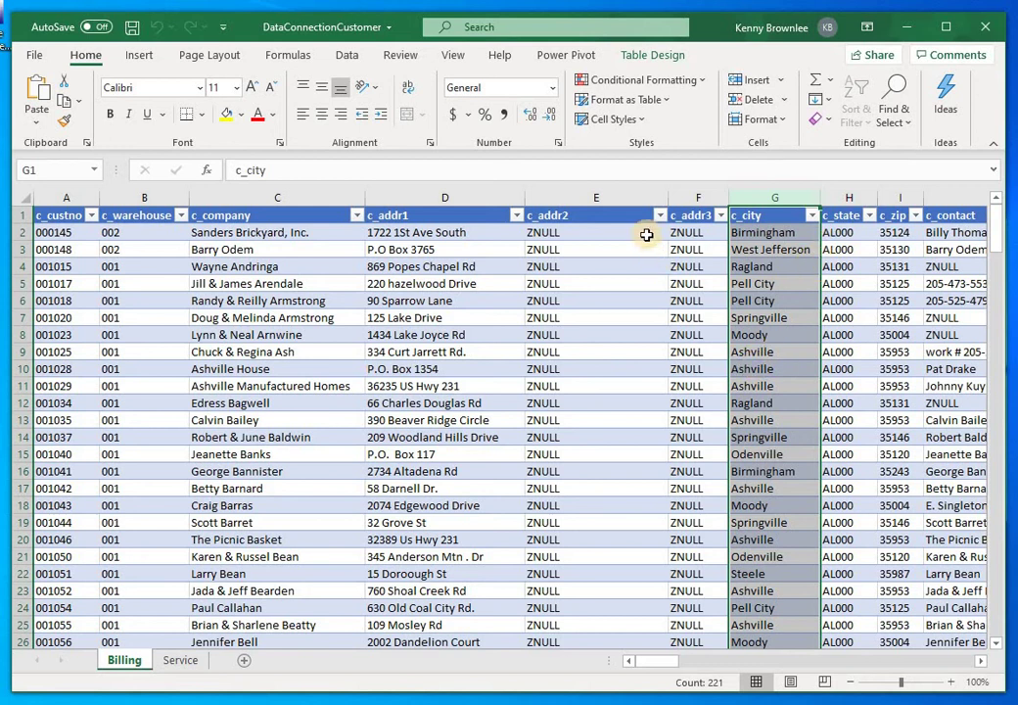
Check the Billing table's remaining address columns and compare them with the Service sheet in the reopened workbook.
click(646, 235)
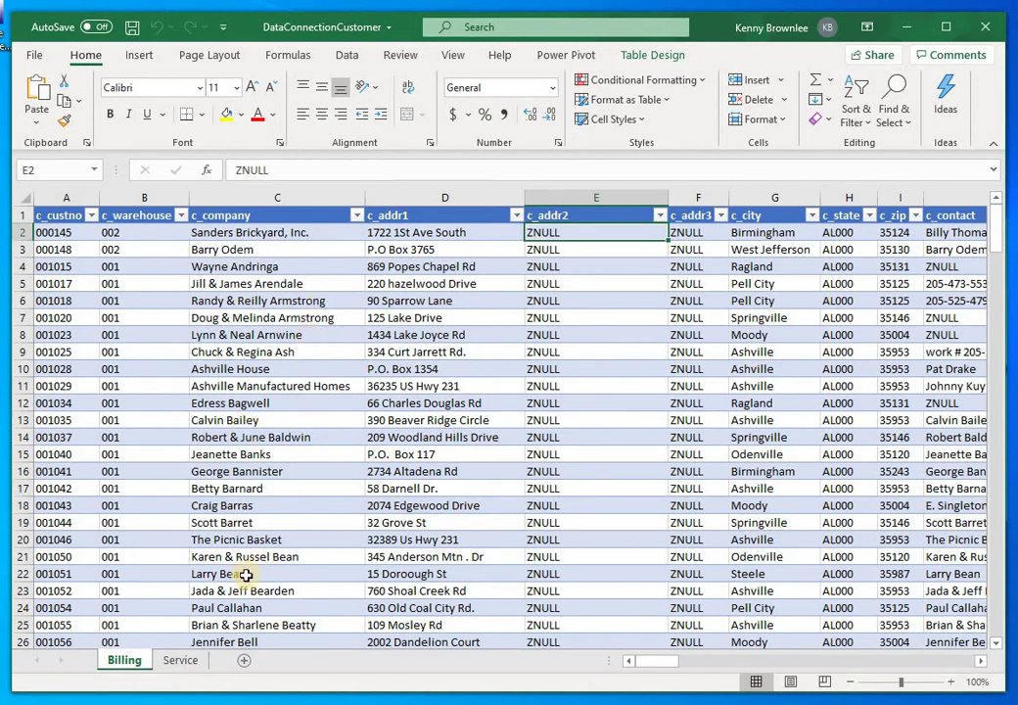
click(189, 664)
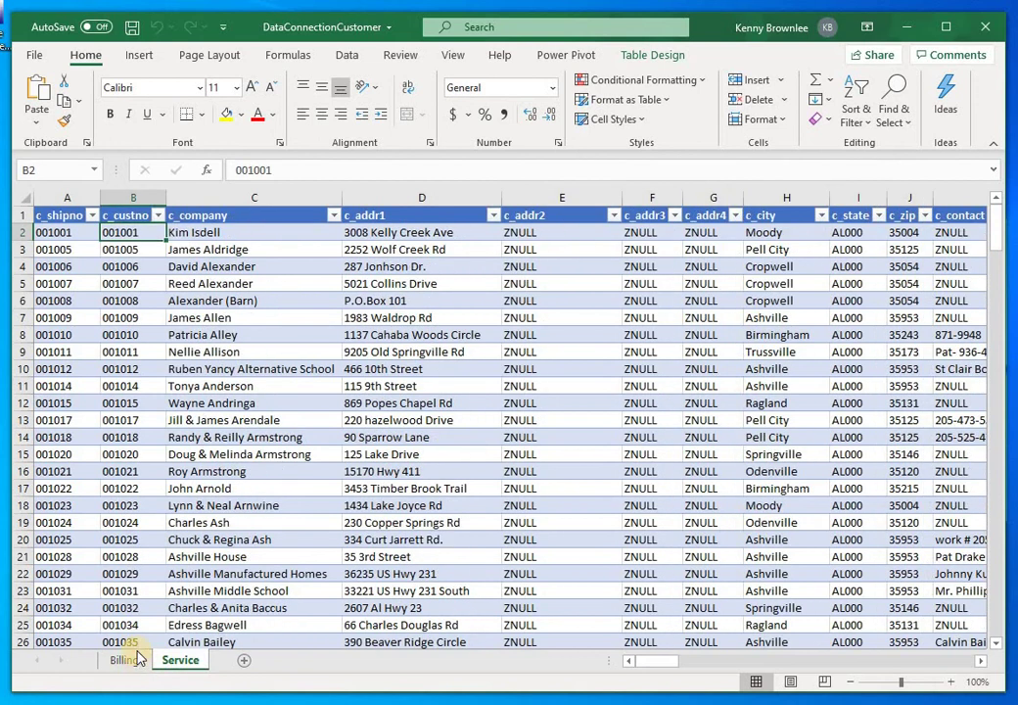
click(125, 660)
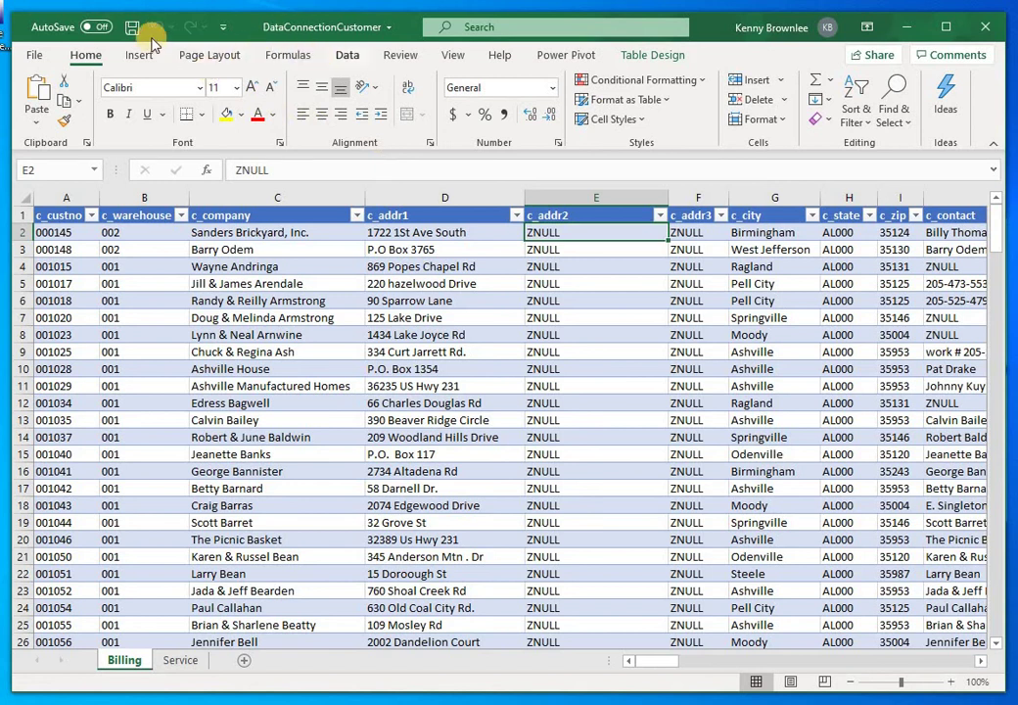
Close the DataConnectionCustomer workbook and create a new blank workbook.
click(31, 55)
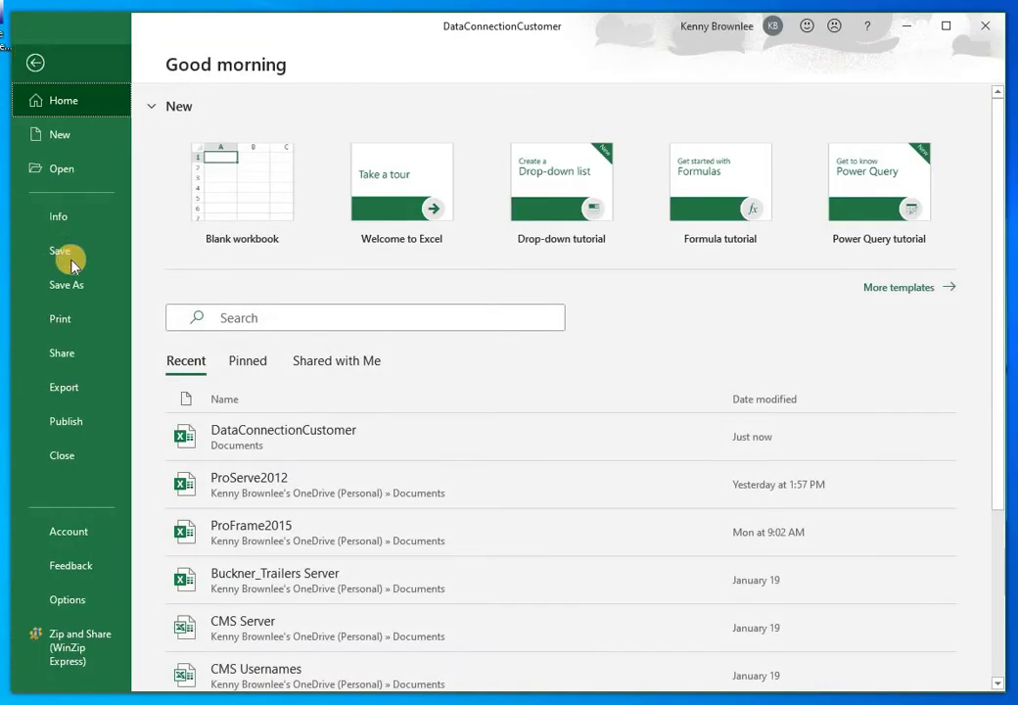
click(102, 457)
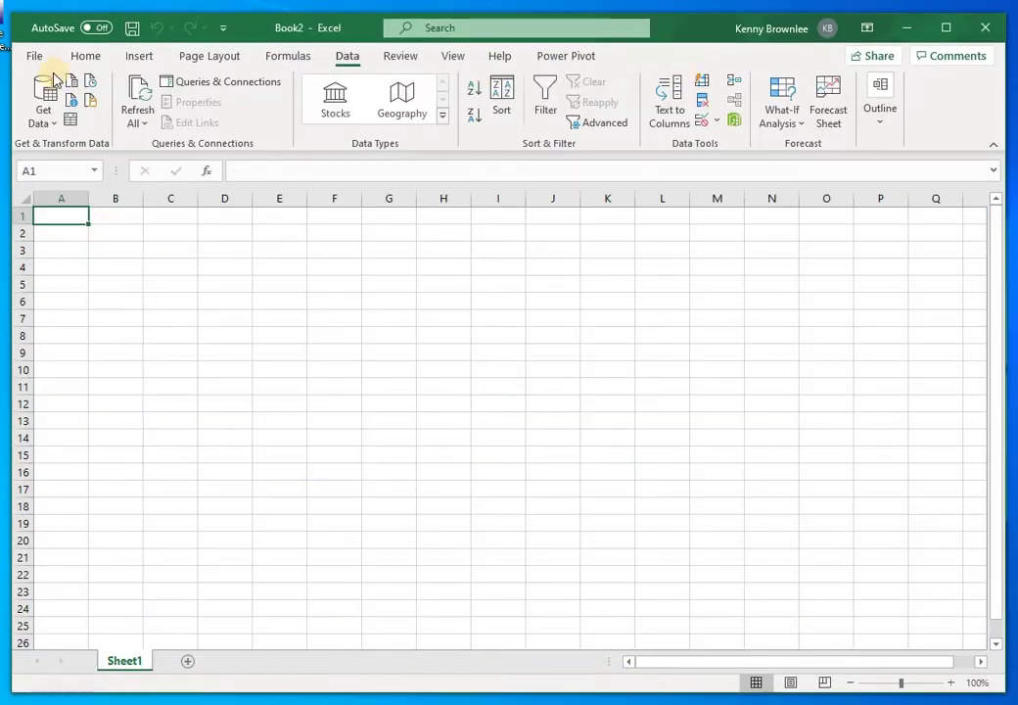
click(37, 53)
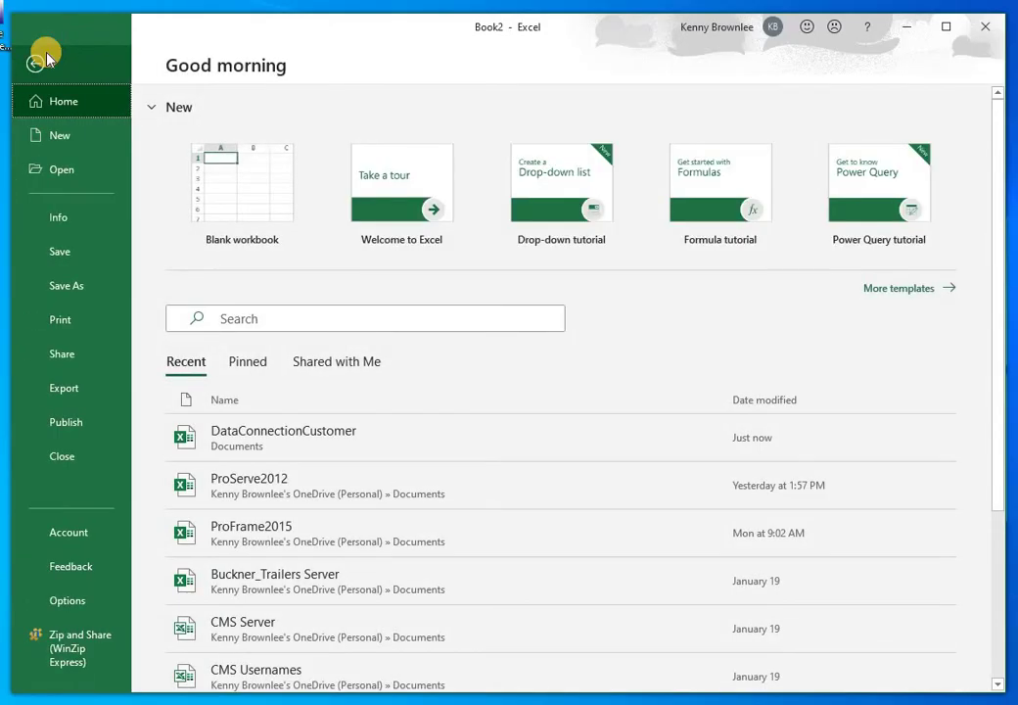
click(233, 161)
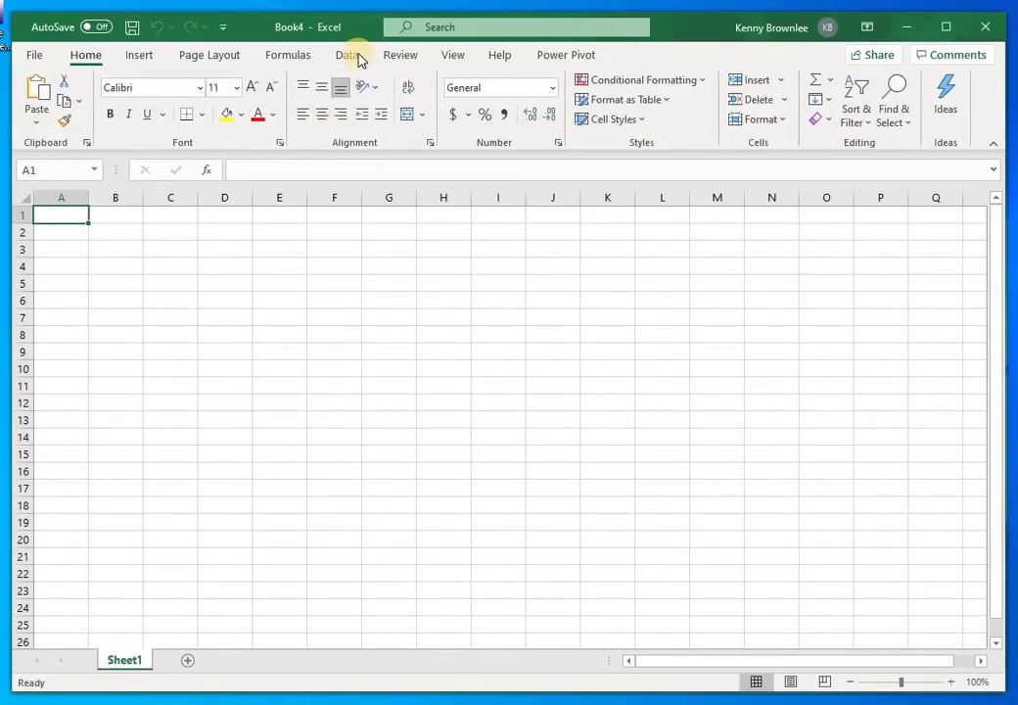
Review the existing data connection files available on this computer for the blank workbook, and close the list without opening one.
click(354, 56)
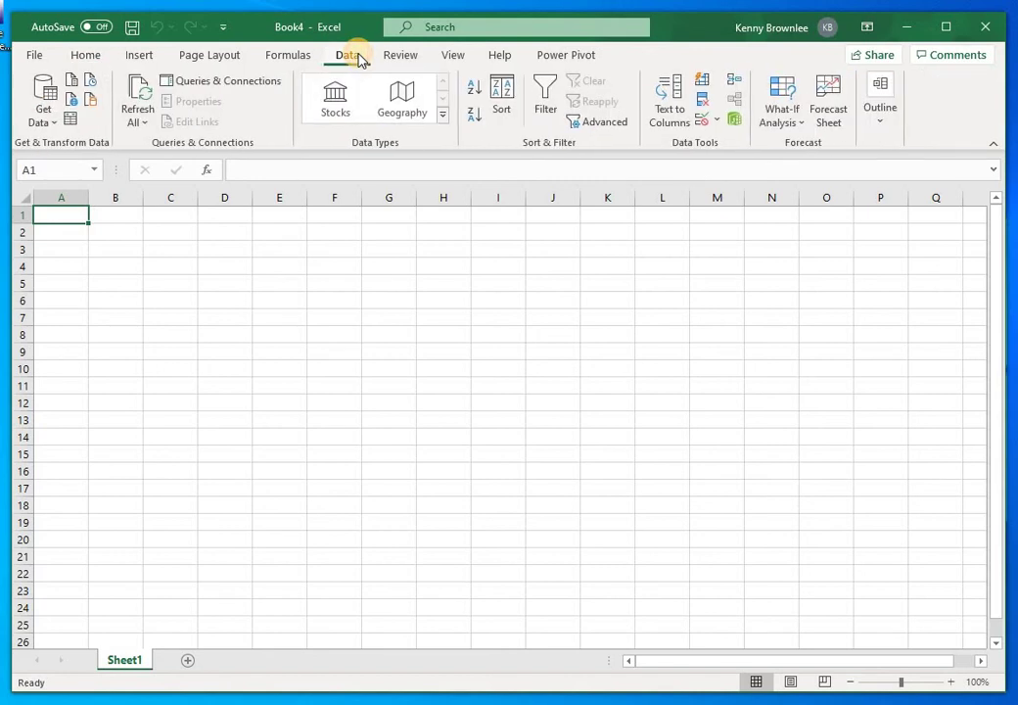
click(91, 102)
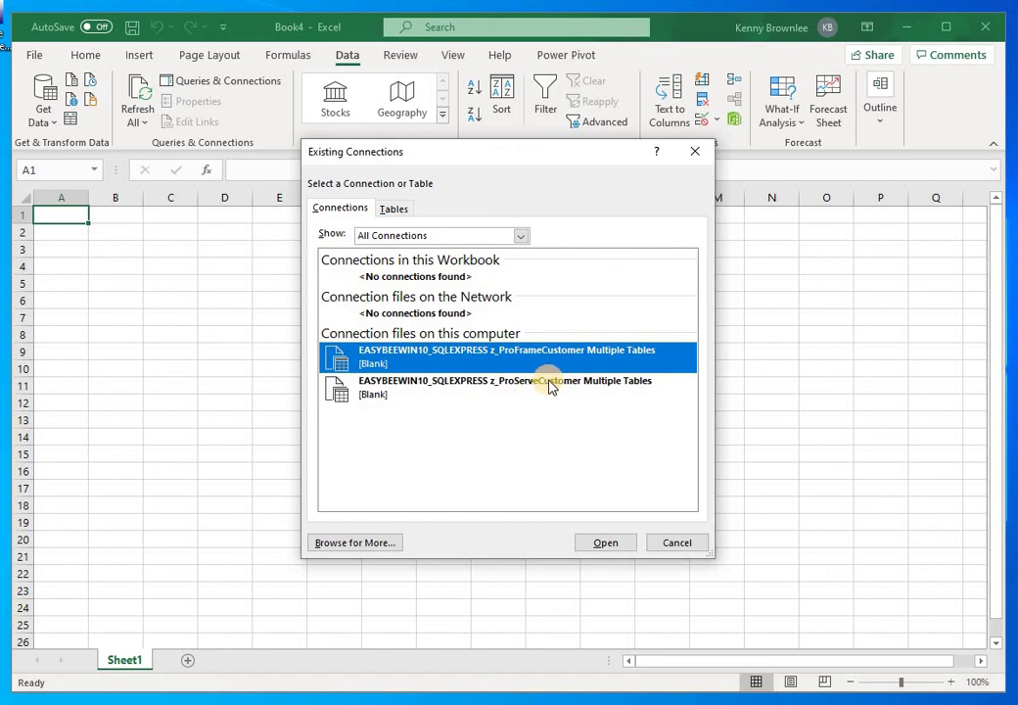
click(675, 547)
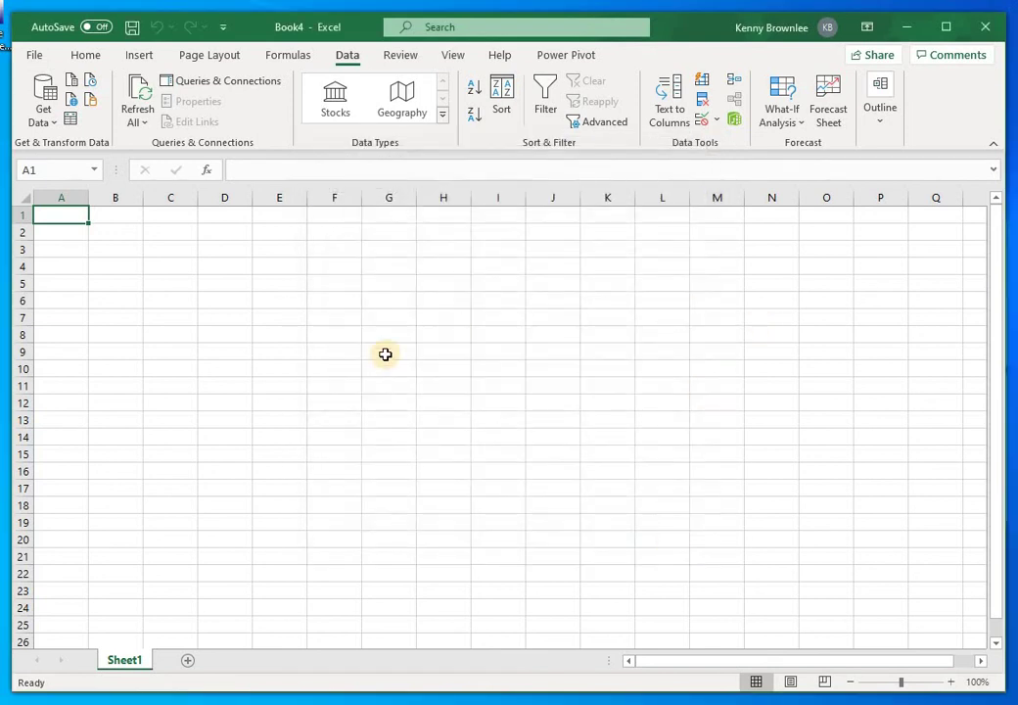
Reopen the DataConnectionCustomer workbook from the recent files, then switch to the document with the EasyBee Software and ProServe 2012 website links.
click(37, 49)
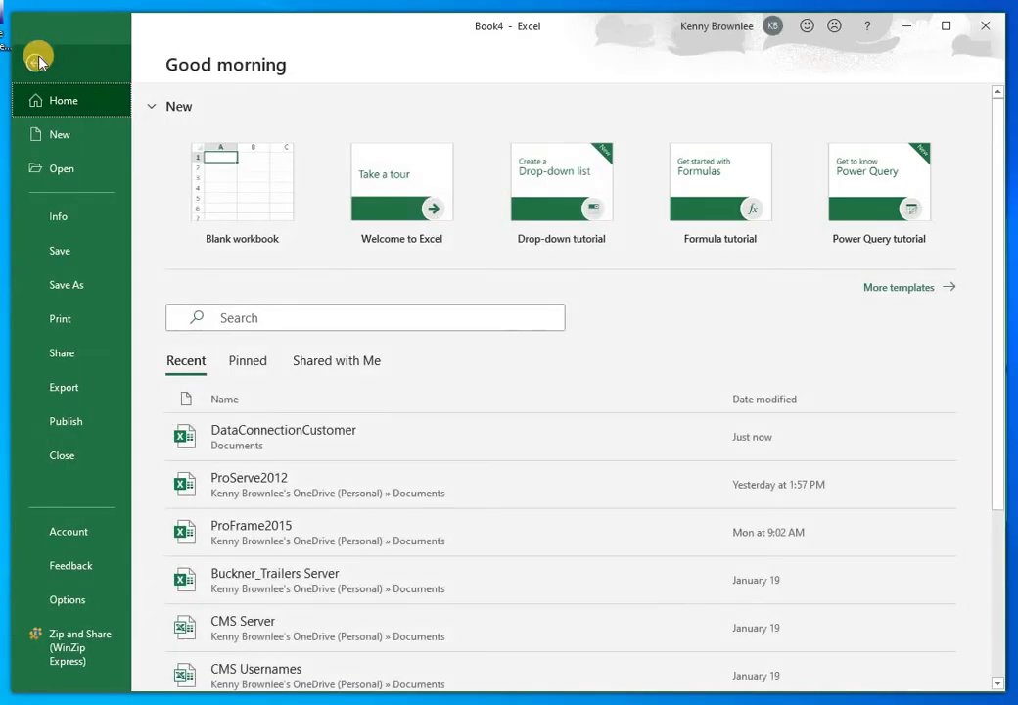
click(197, 423)
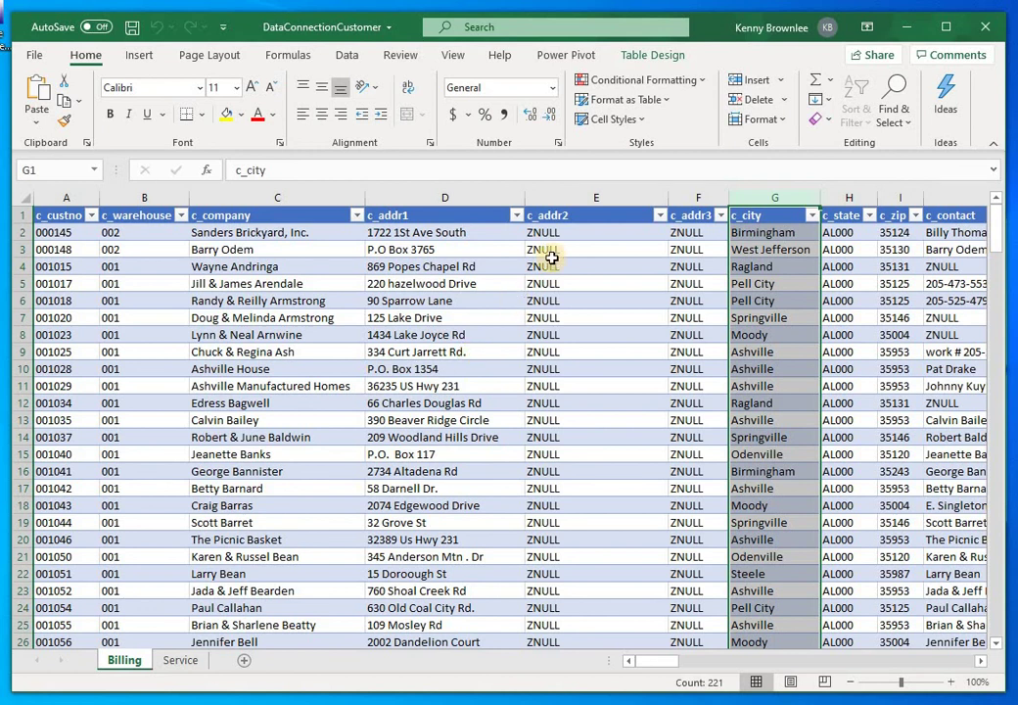
click(598, 251)
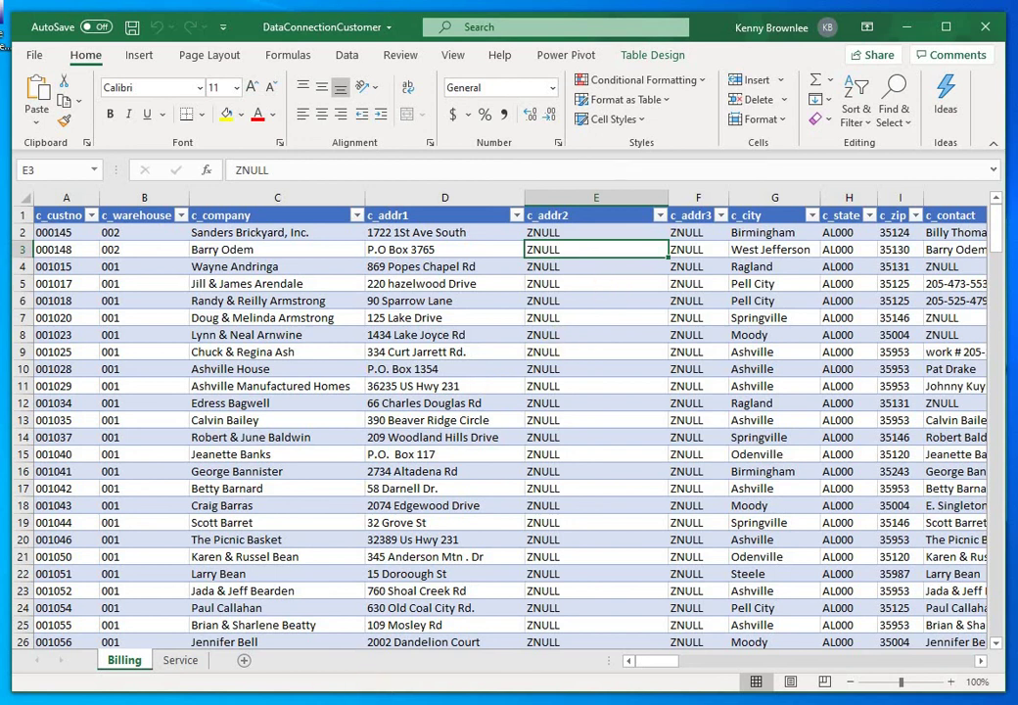
click(215, 673)
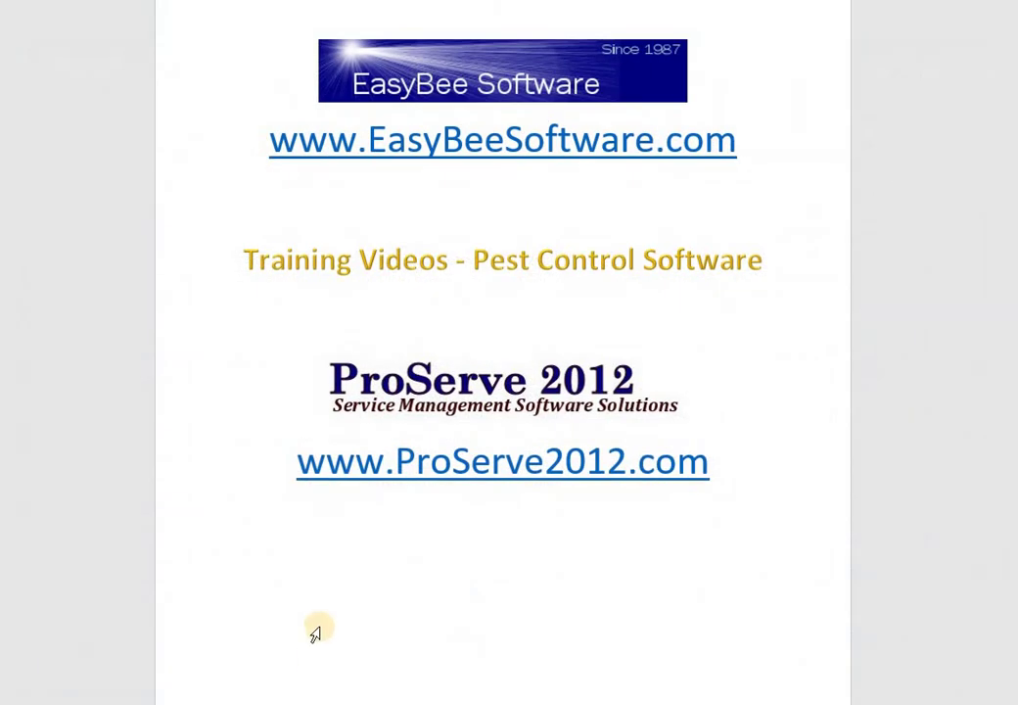